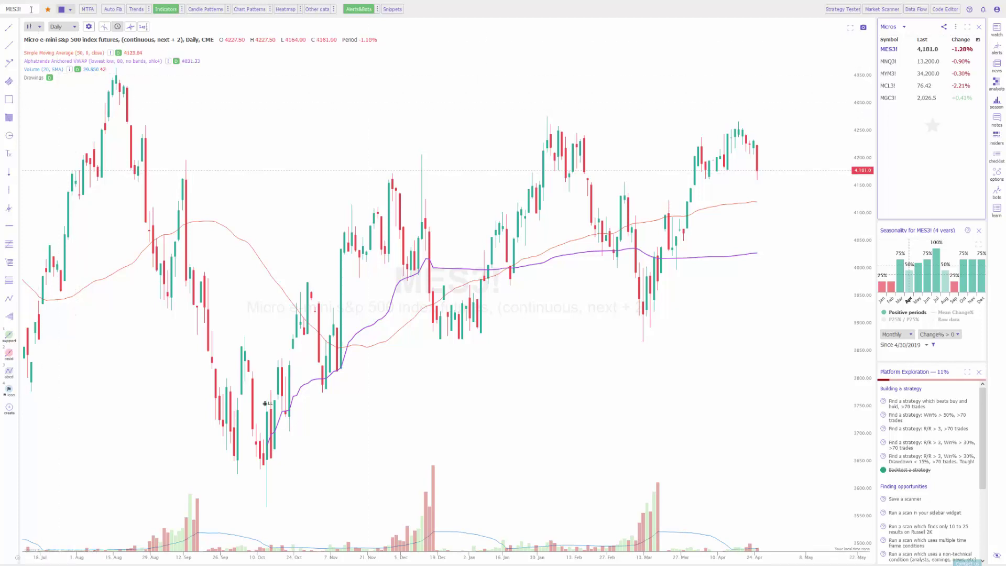
# Step: Select the MES3! symbol text in the chart's symbol box
pyautogui.moveTo(31, 9); pyautogui.dragTo(1, 9)
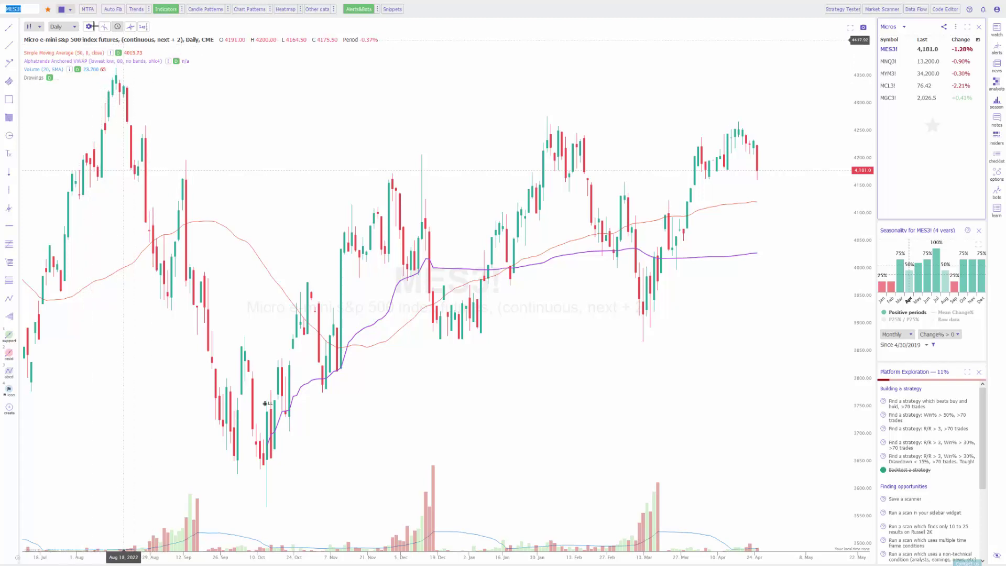
# Step: Show the watch lists for MES3! and start a new watch list
pyautogui.click(48, 9)
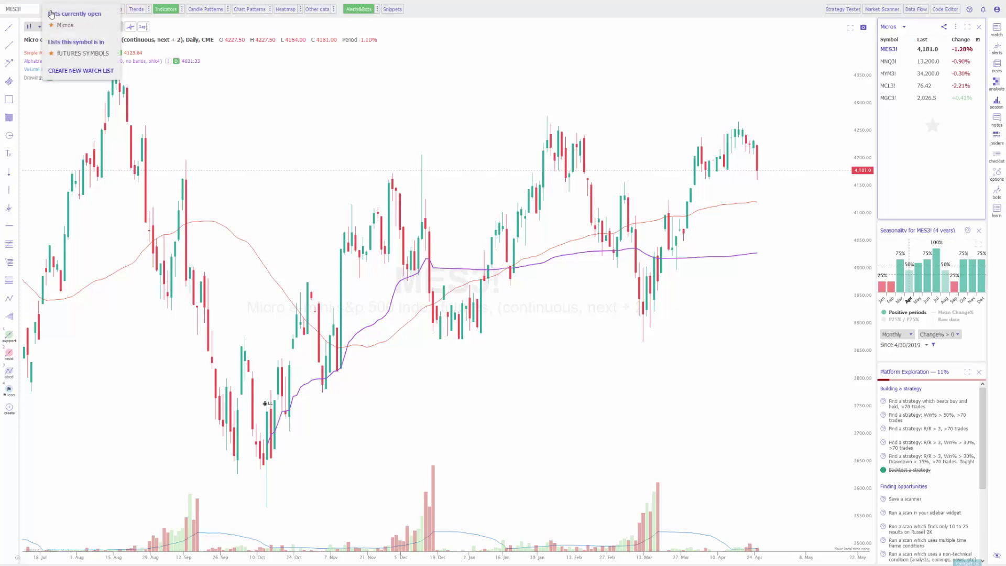
pyautogui.click(82, 71)
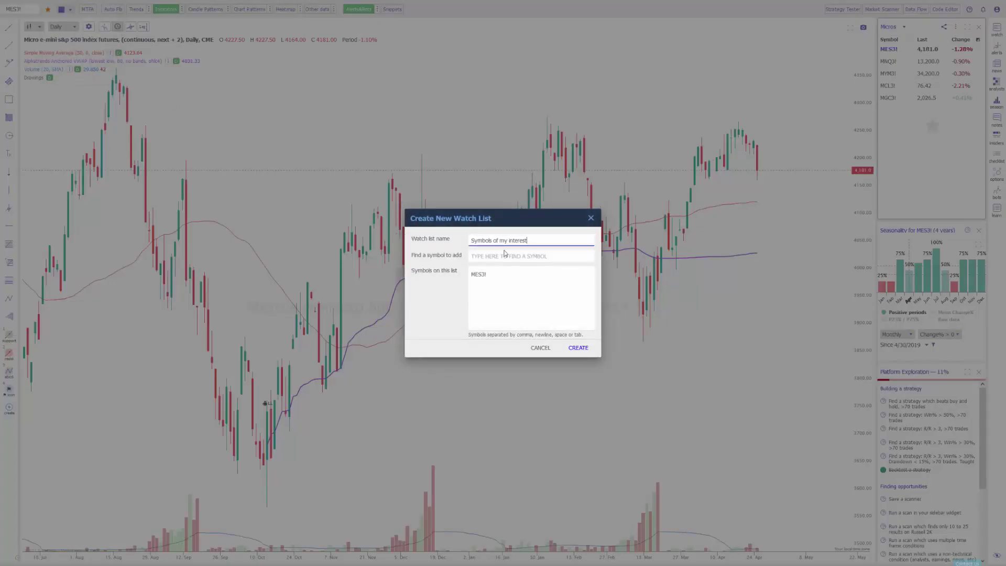
# Step: Name the draft watch list Micros and add MGC3! and MCL3! to it
pyautogui.moveTo(527, 241); pyautogui.dragTo(454, 245)
pyautogui.write('Micros')
pyautogui.click(509, 256)
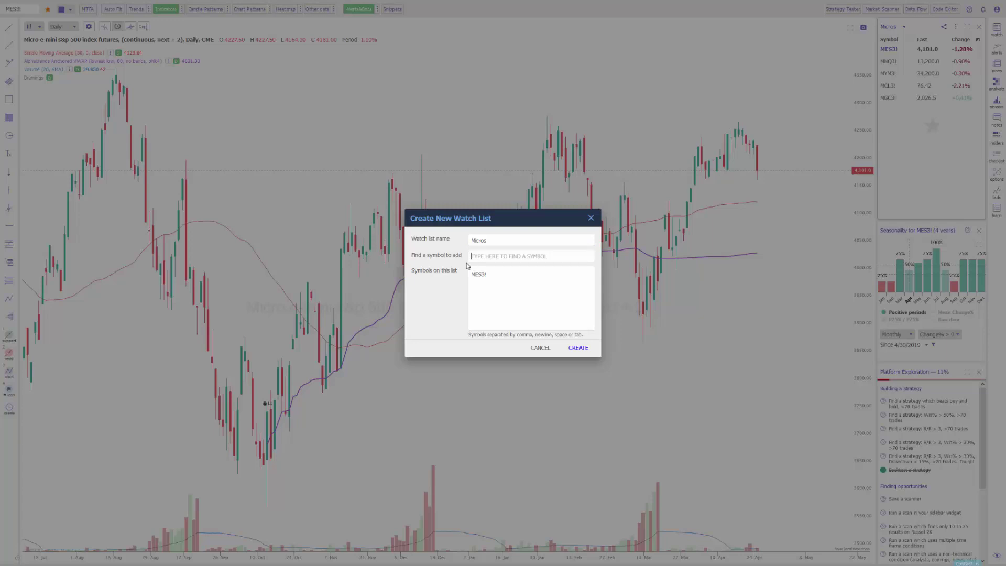
pyautogui.write('MGC')
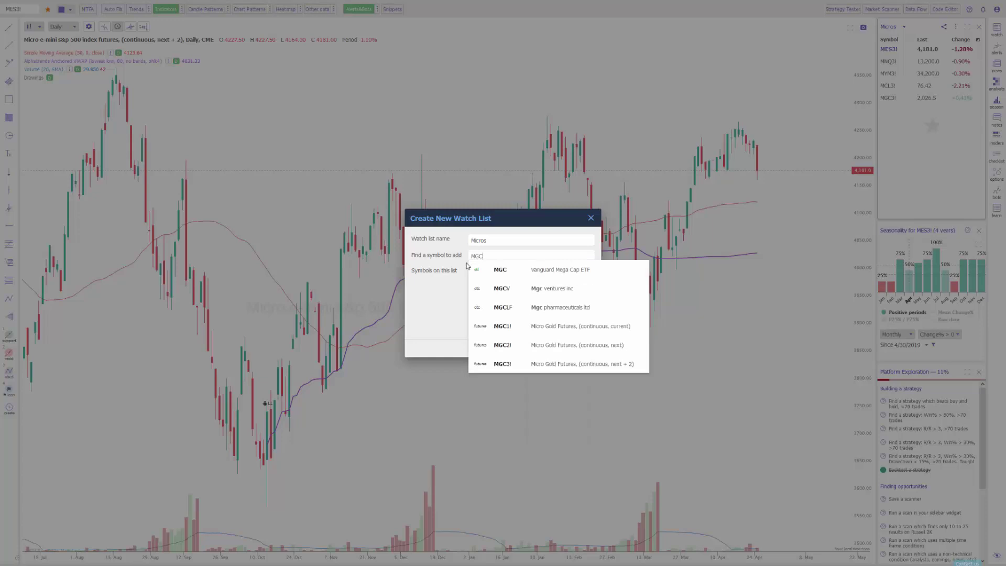
pyautogui.click(539, 364)
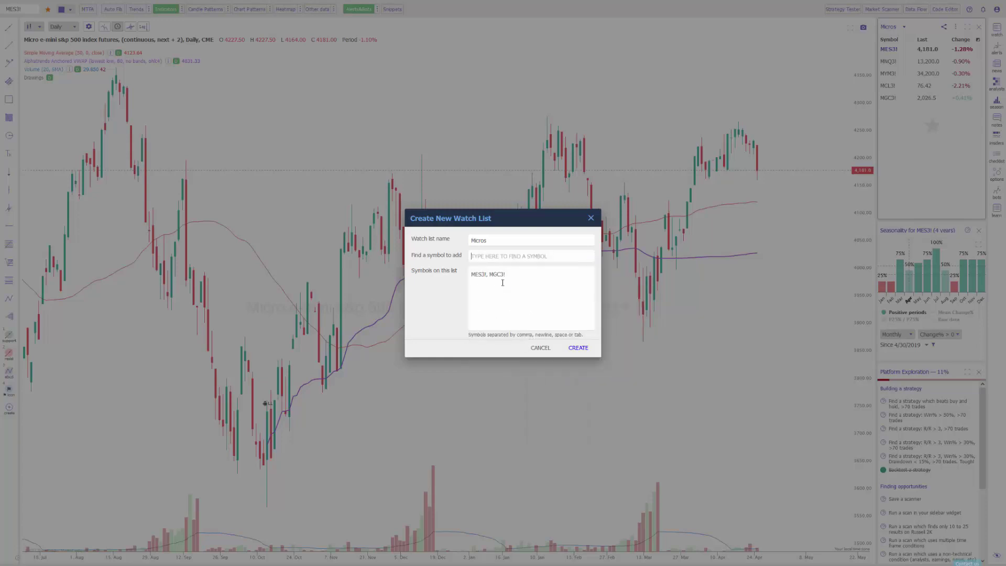
pyautogui.write('MCL')
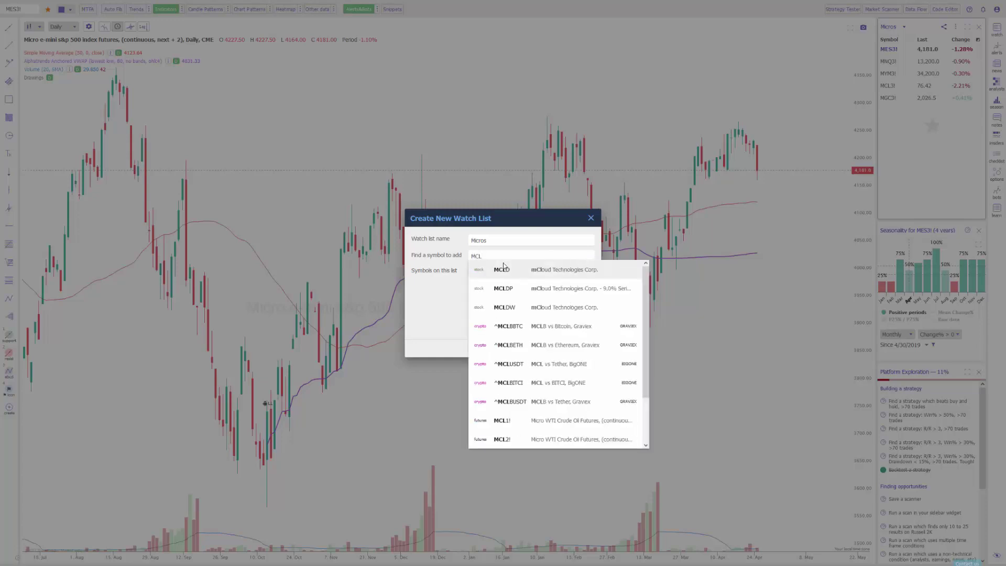
pyautogui.click(533, 401)
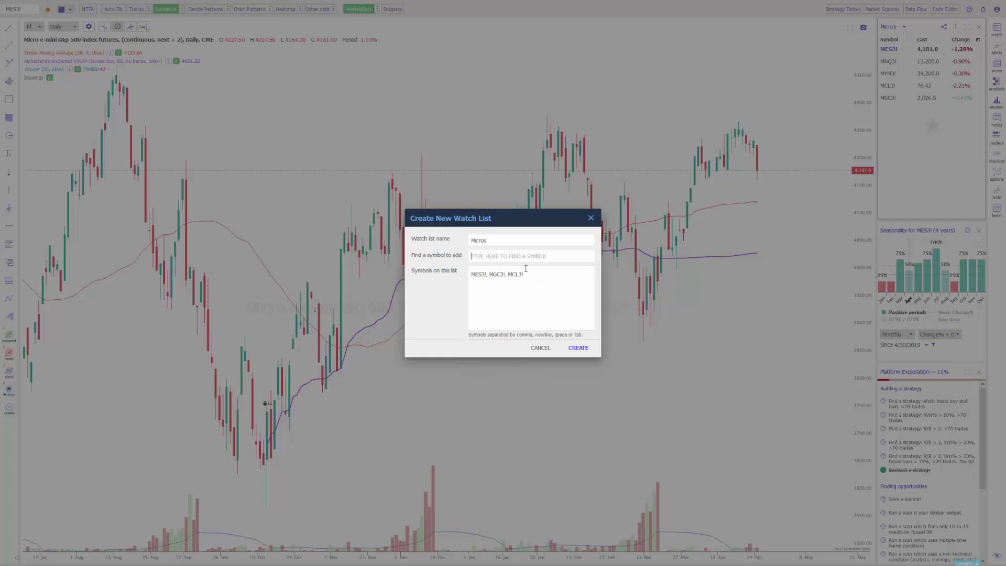
# Step: Add MNQ3! and MYM3!, then close the draft without creating it
pyautogui.write('MNQ')
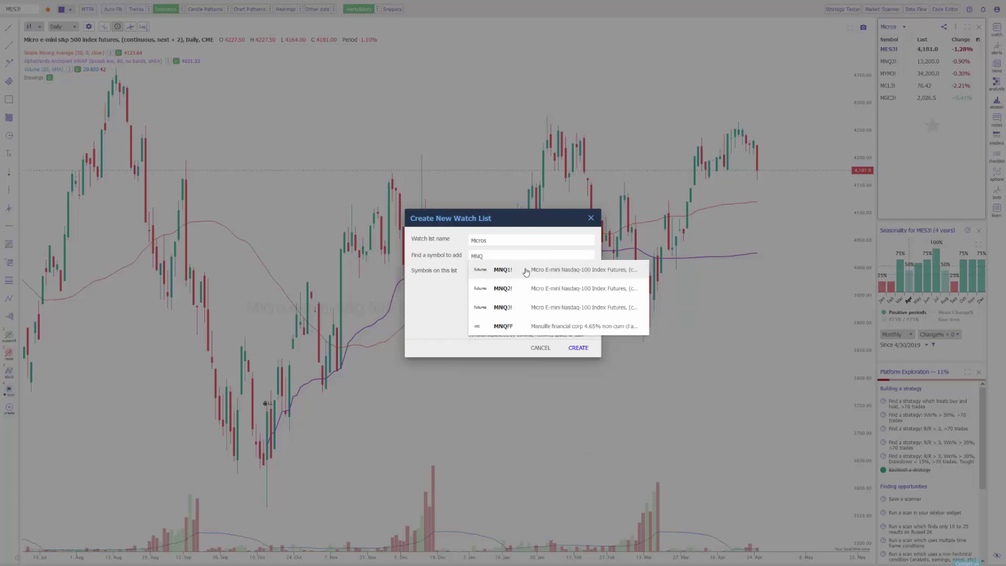
pyautogui.click(572, 316)
pyautogui.write('MYM')
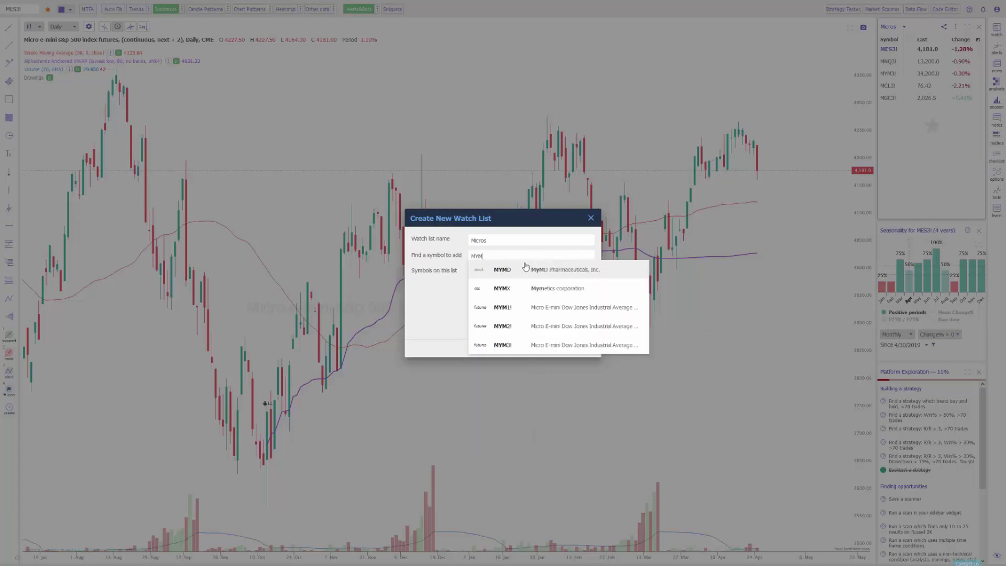
pyautogui.click(591, 346)
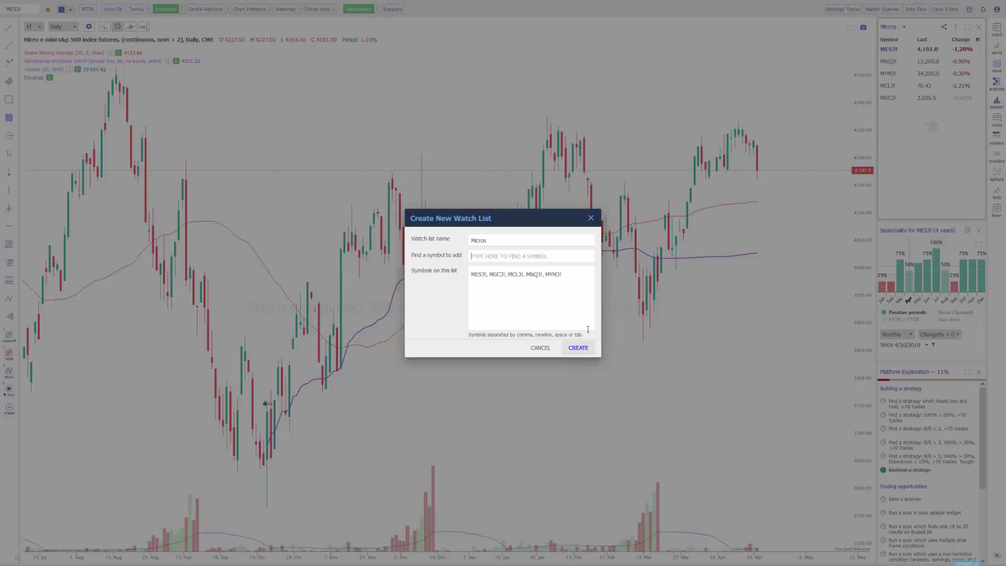
pyautogui.click(591, 218)
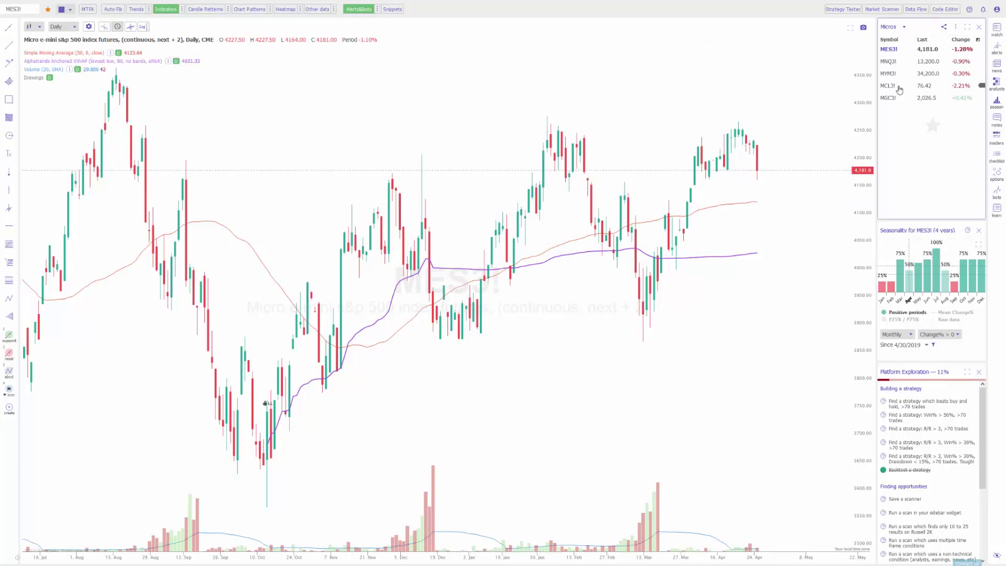
pyautogui.click(909, 31)
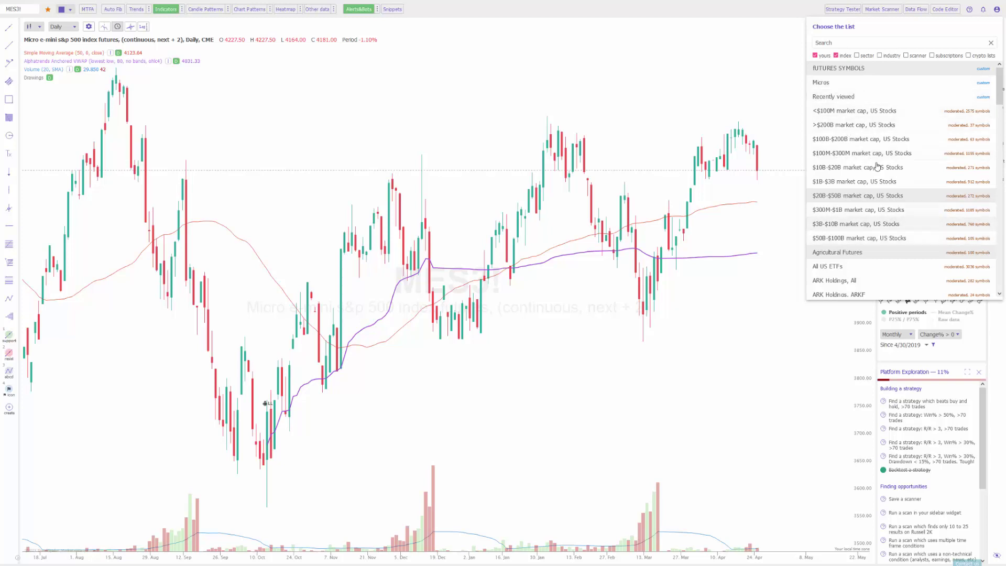
pyautogui.scroll(-1, 870, 211)
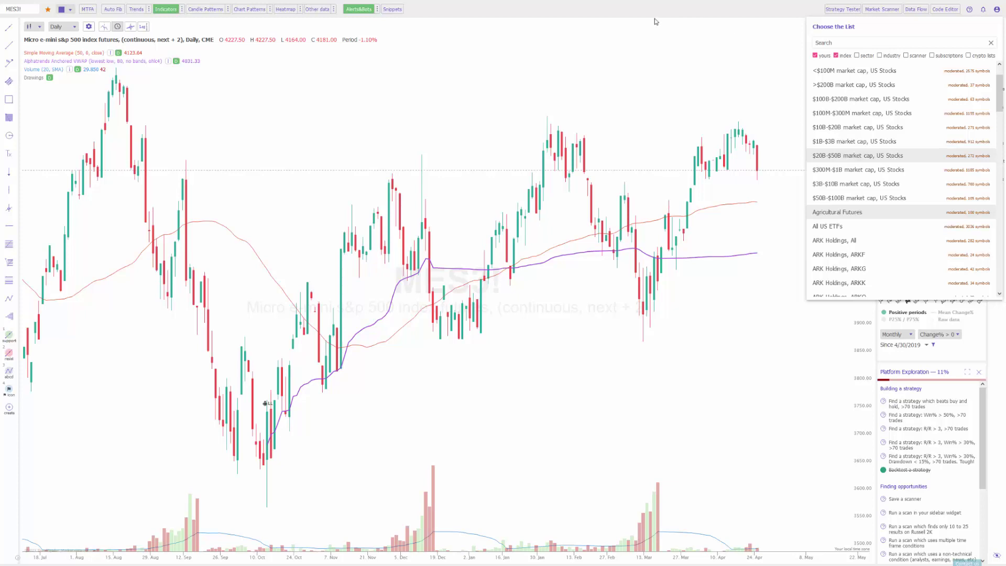
pyautogui.click(702, 97)
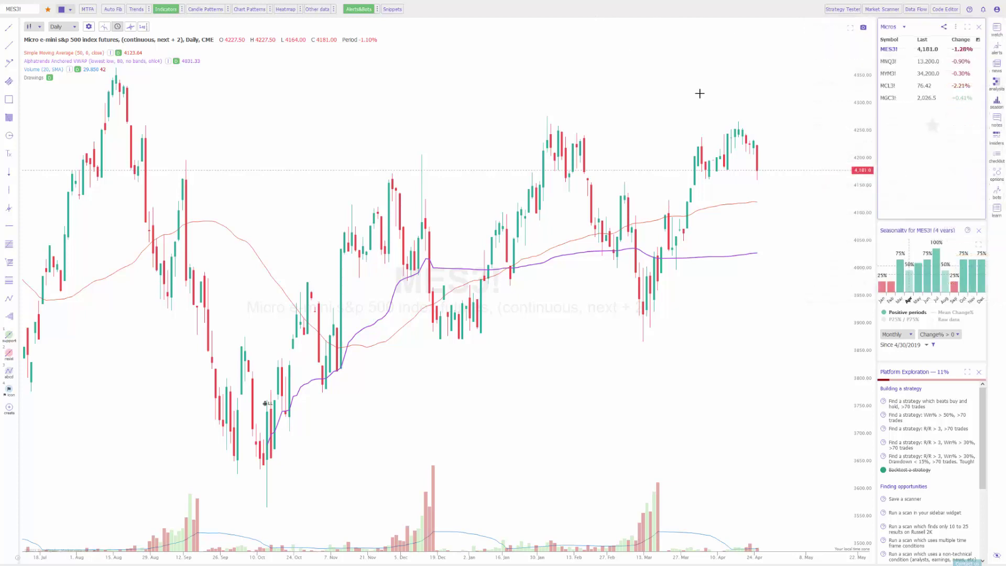
# Step: Open the Market Scanner and review the Scan Through lists, keeping Dow Jones 30
pyautogui.click(879, 11)
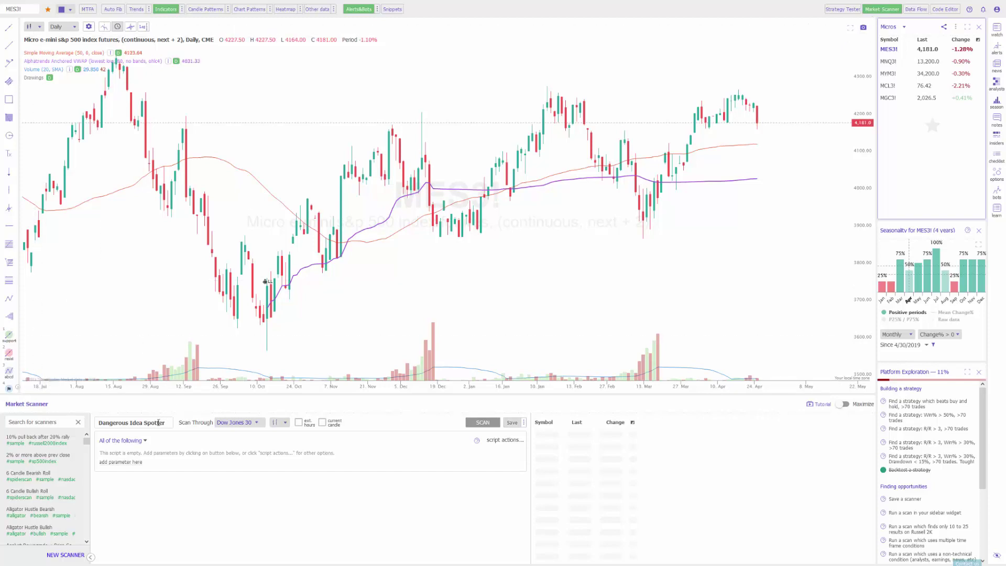
pyautogui.moveTo(164, 423); pyautogui.dragTo(96, 422)
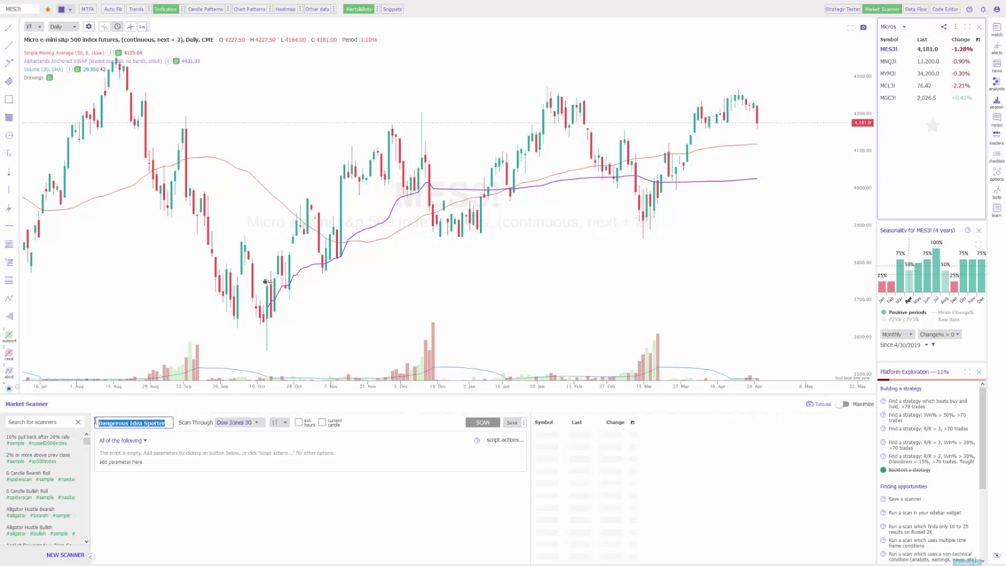
pyautogui.click(237, 423)
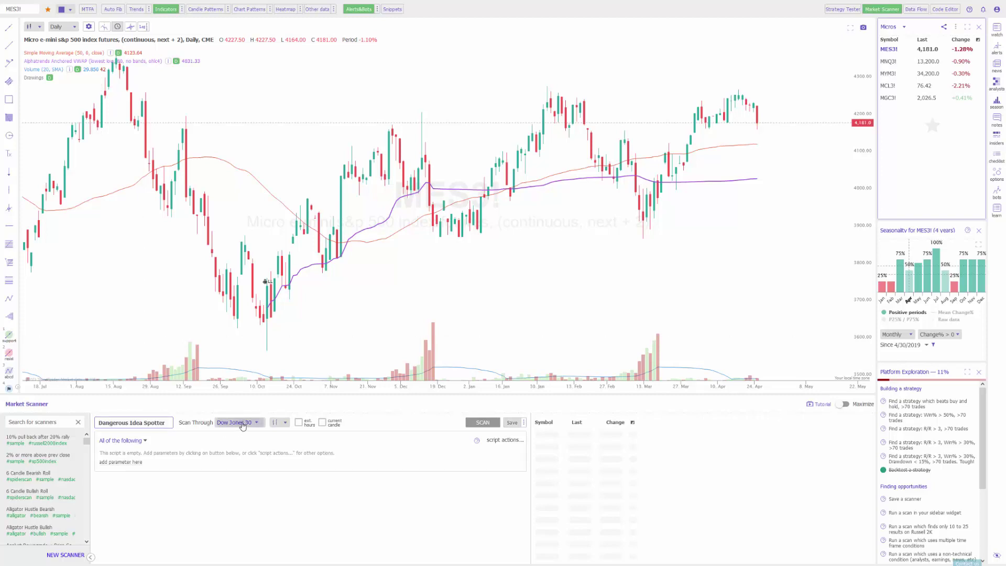
pyautogui.click(210, 426)
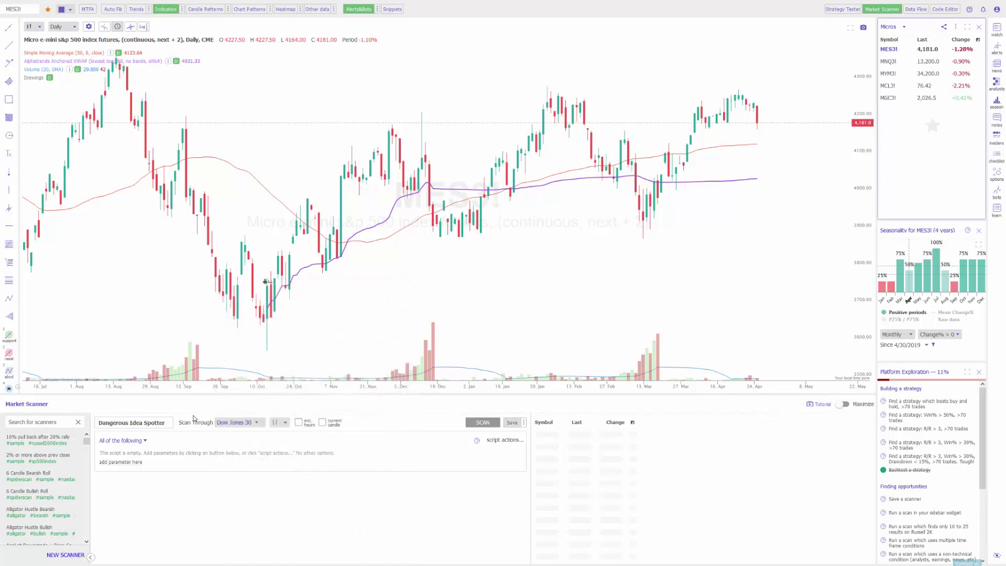
# Step: Browse the scan lists without changing them and load the '2% or more above prev close' sample
pyautogui.click(242, 423)
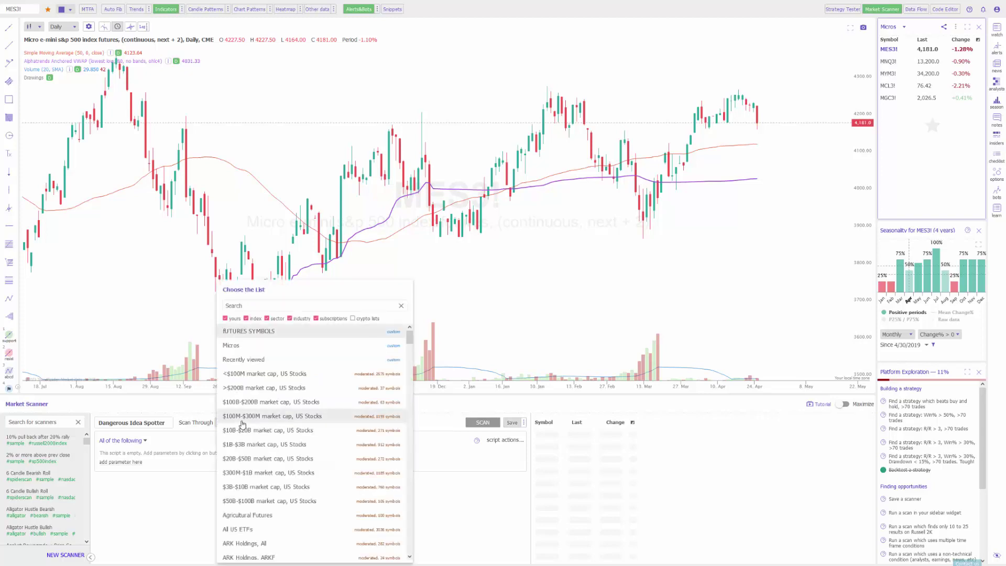
pyautogui.scroll(-10, 267, 409)
pyautogui.scroll(-10, 271, 412)
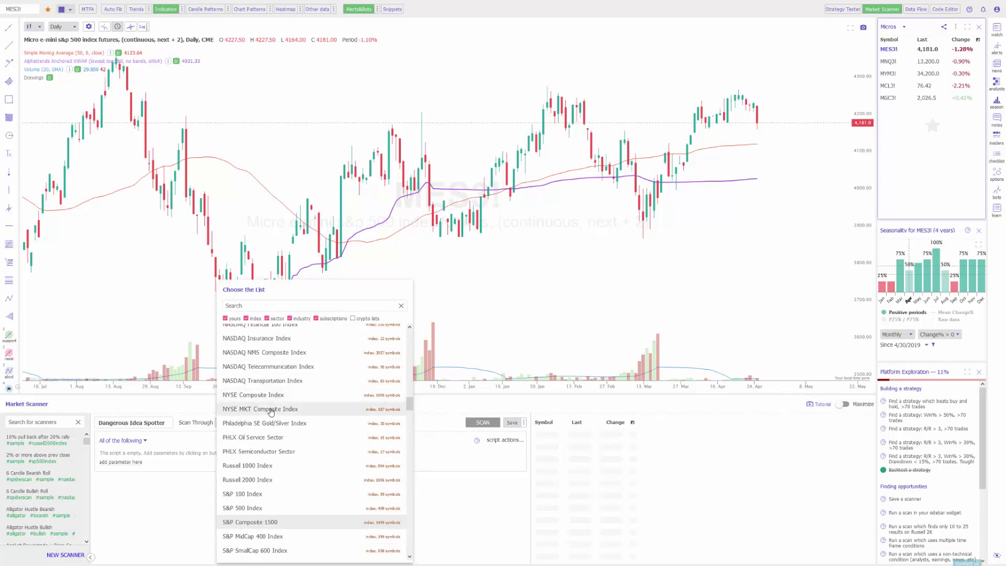
pyautogui.scroll(-3, 270, 412)
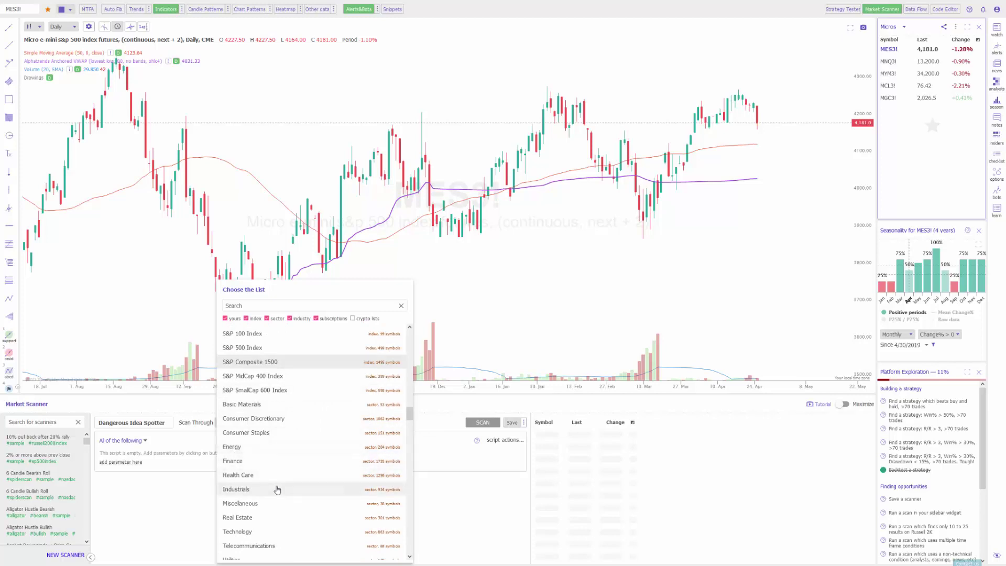
pyautogui.click(203, 479)
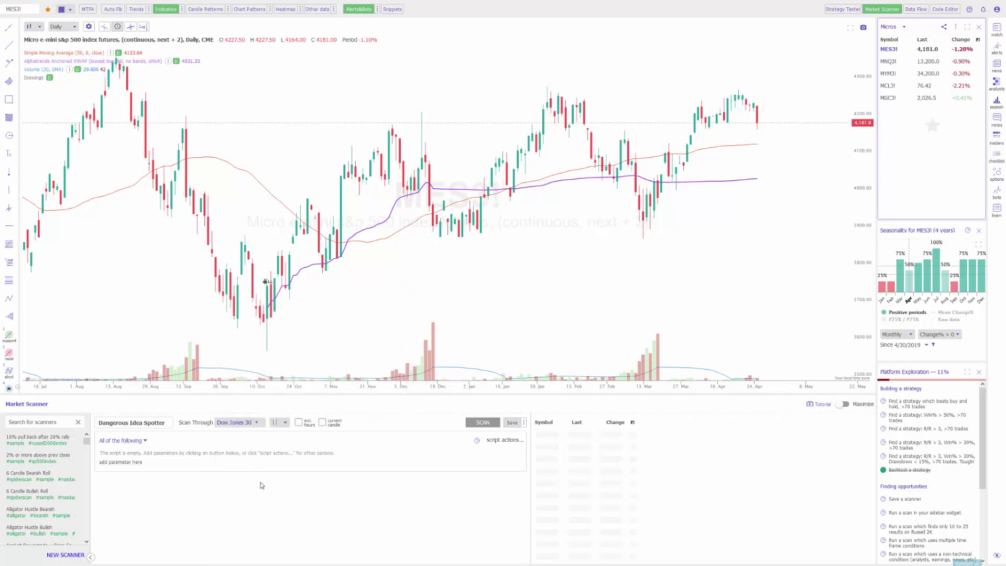
pyautogui.click(65, 459)
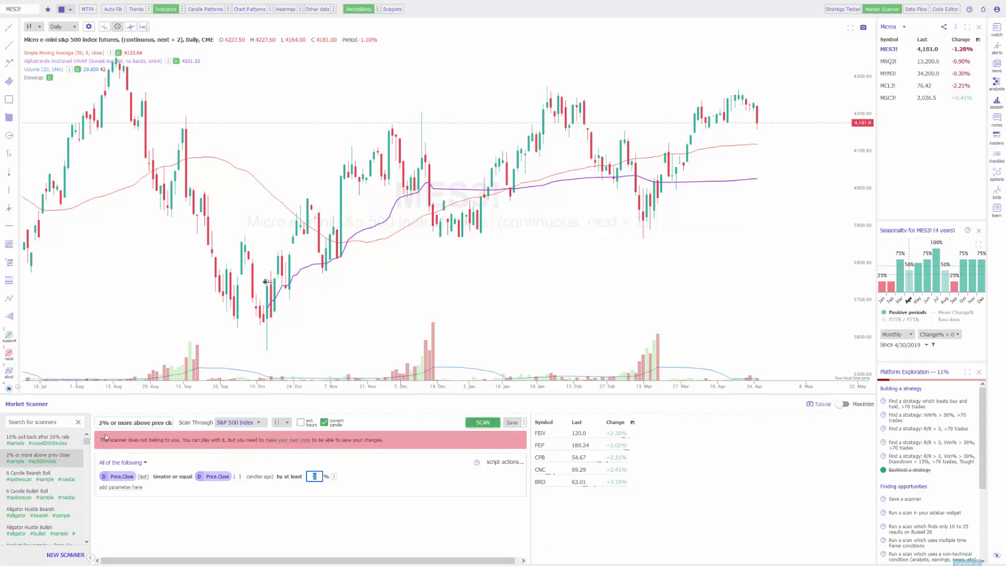
# Step: Rearrange the scanner's name text and review the scan lists, keeping S&P 500 Index
pyautogui.moveTo(143, 423); pyautogui.dragTo(179, 426)
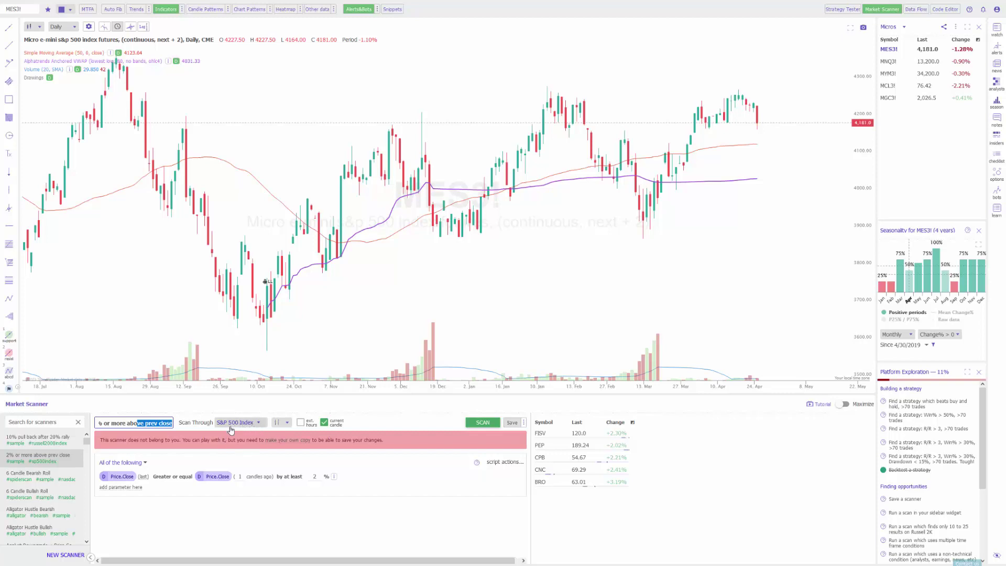
pyautogui.moveTo(151, 423); pyautogui.dragTo(106, 423)
pyautogui.click(239, 422)
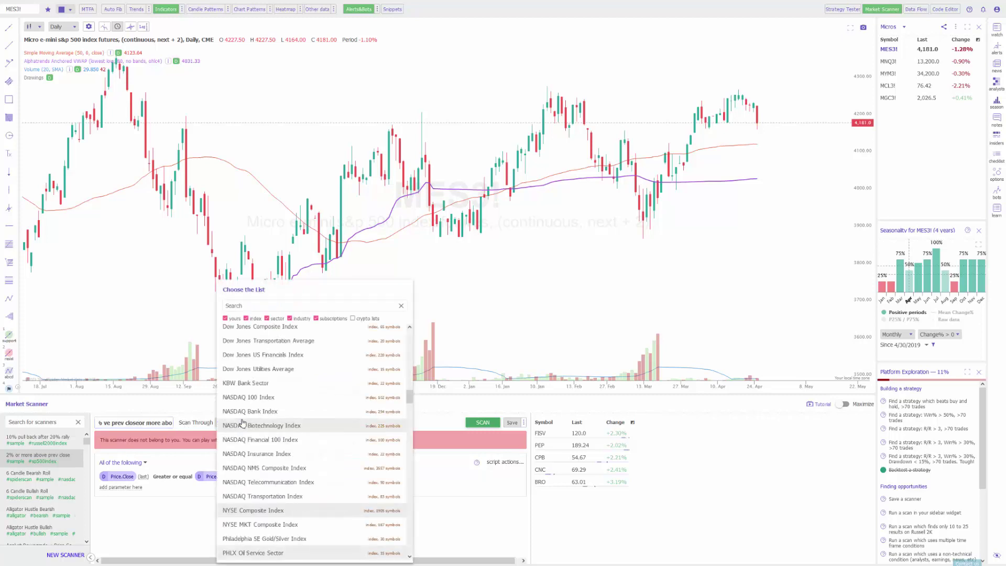
pyautogui.scroll(10, 251, 430)
pyautogui.scroll(1, 262, 449)
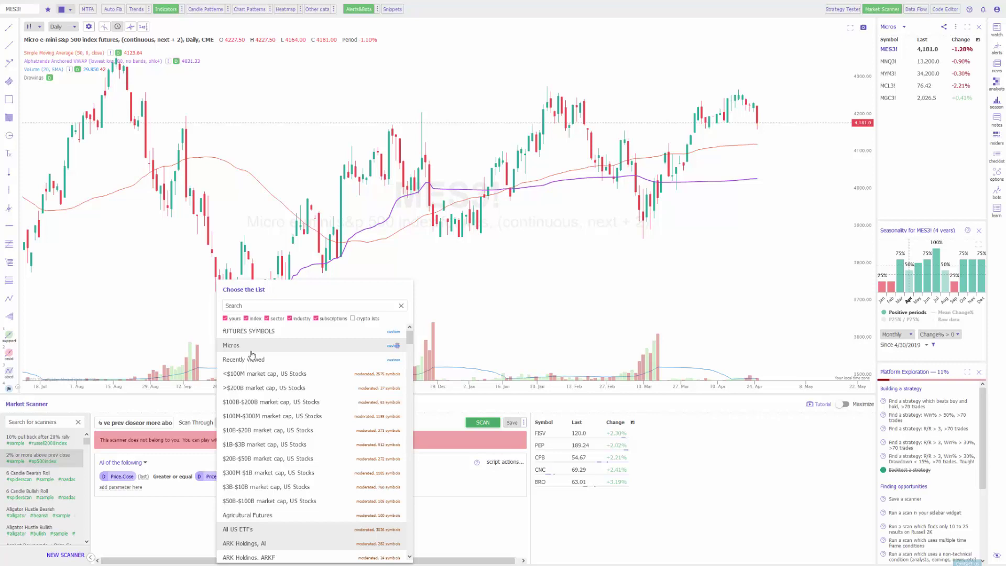
pyautogui.click(199, 402)
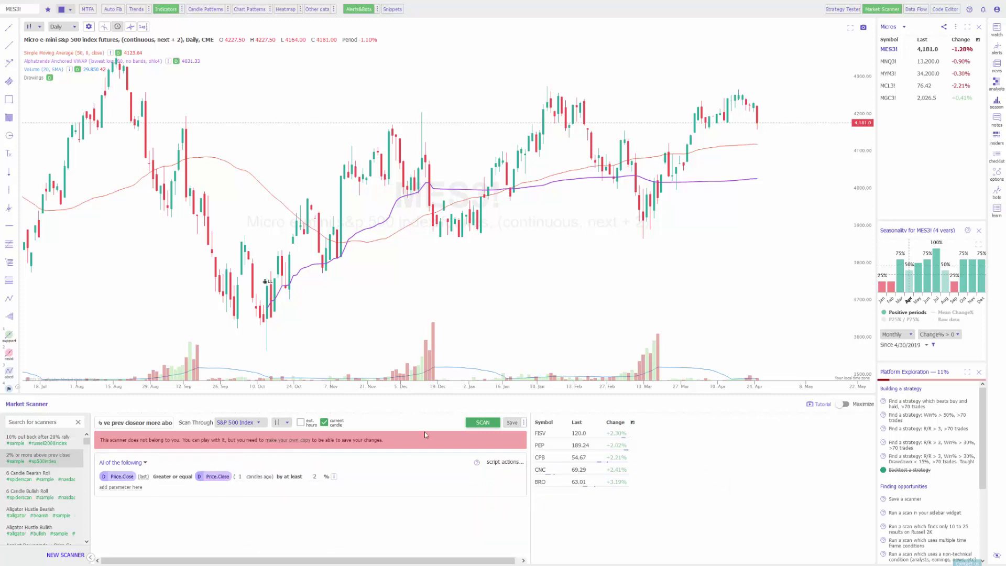
# Step: Run the 2% sample scan on the S&P 500, then stop it
pyautogui.click(473, 423)
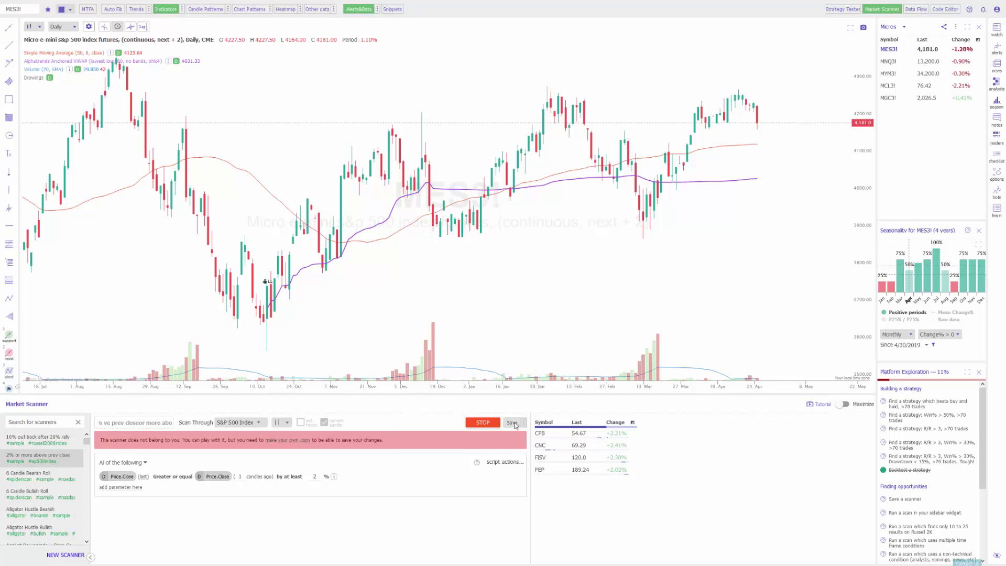
pyautogui.click(495, 426)
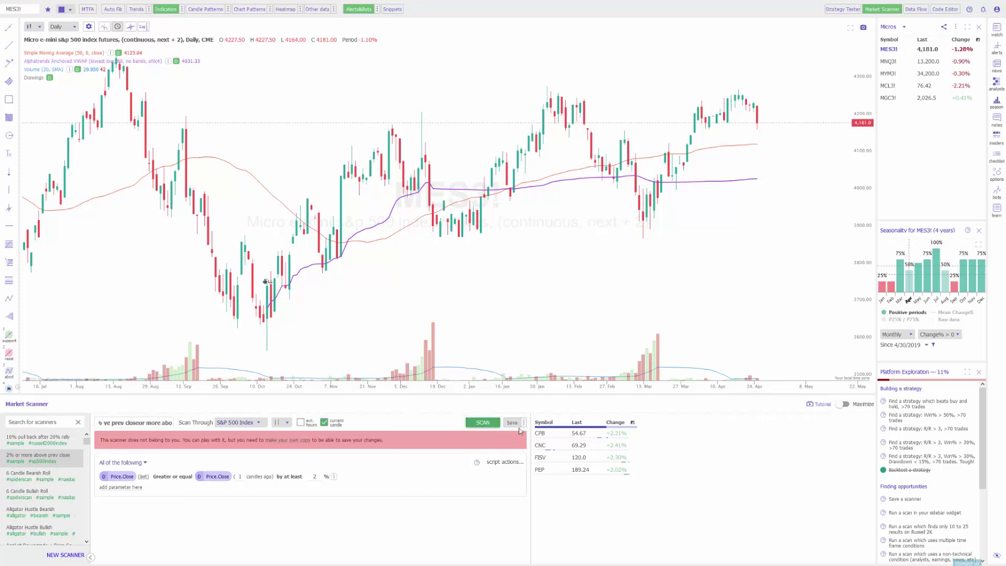
pyautogui.click(524, 423)
# Step: View the scanner's clone, share and remove options, dismiss them, and start a new scanner
pyautogui.click(525, 423)
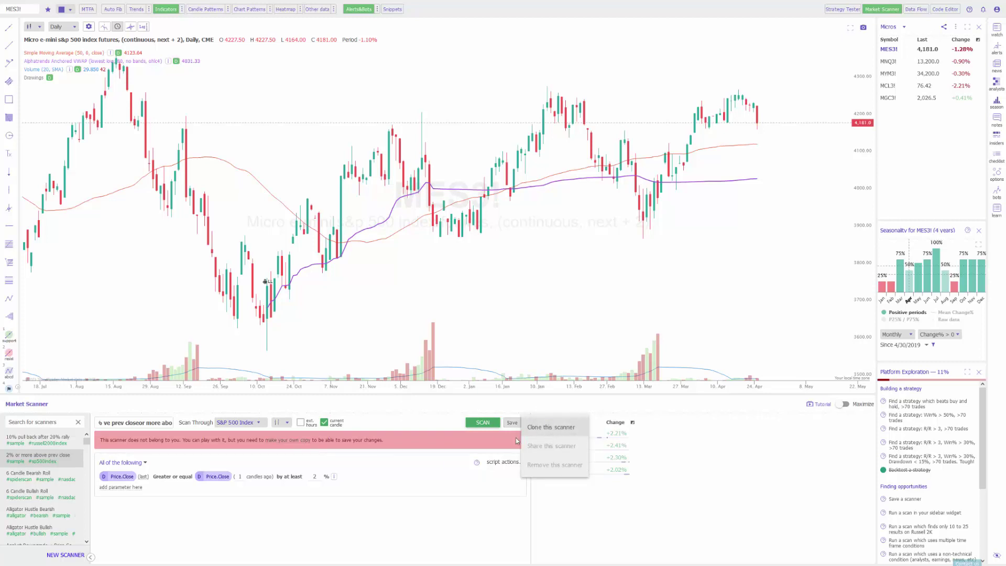
pyautogui.click(378, 459)
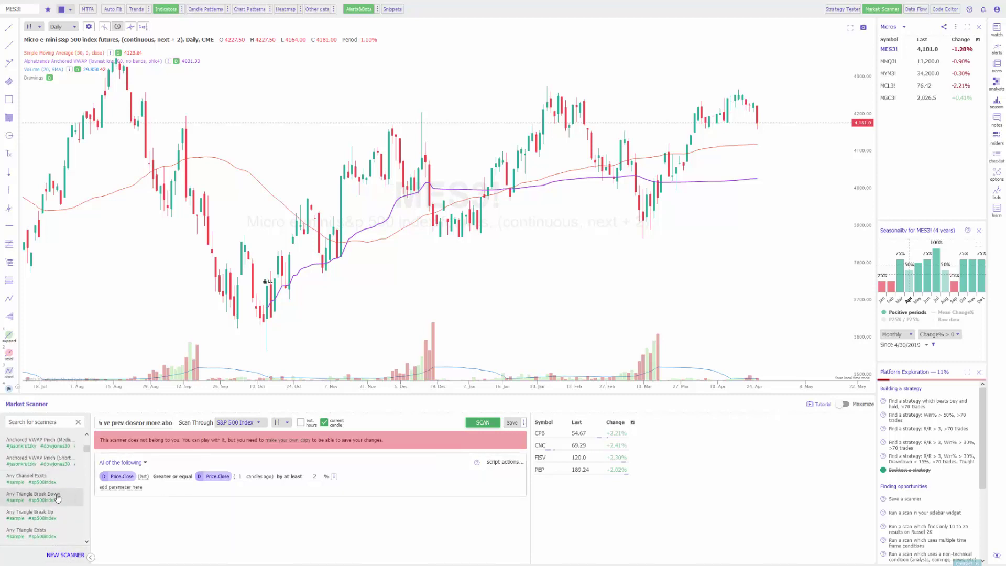
pyautogui.click(65, 555)
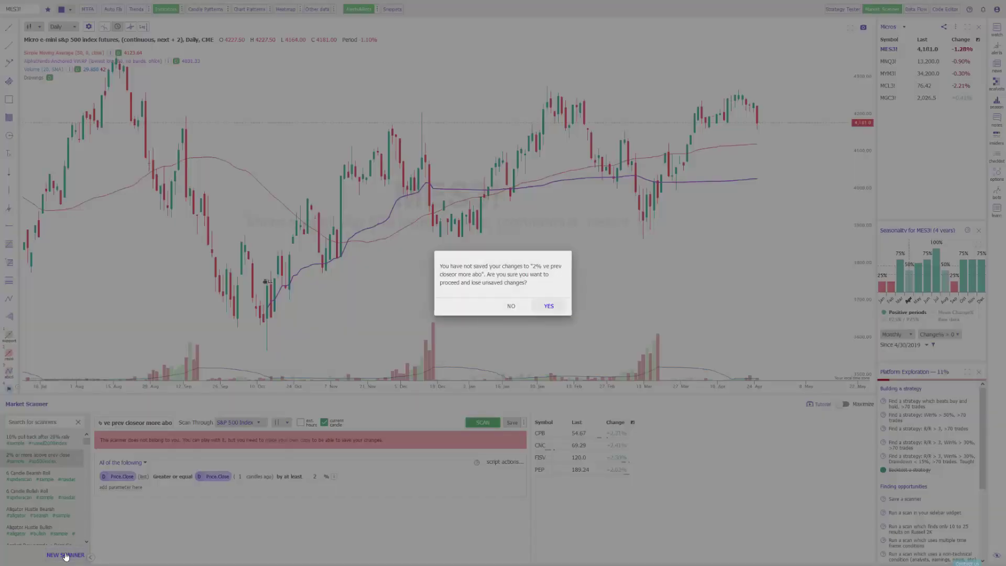
# Step: Discard the old changes, name the new scanner 'Test Micros', and pick the Micros list
pyautogui.click(550, 308)
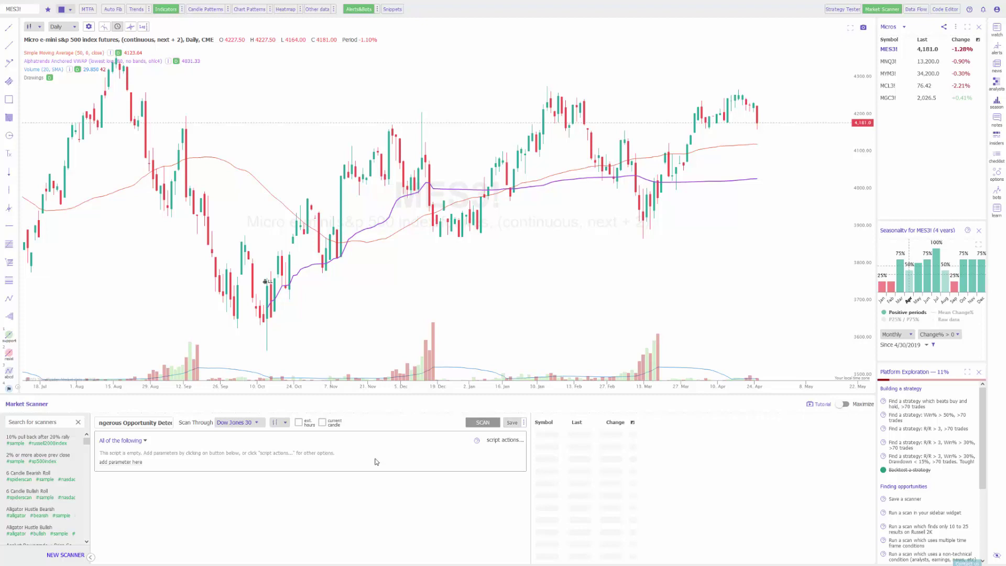
pyautogui.click(134, 423)
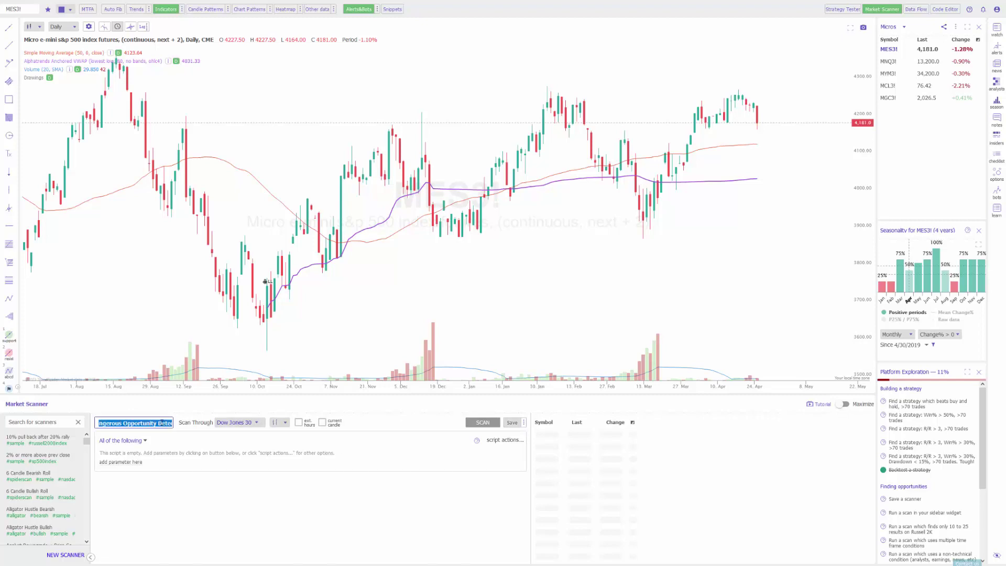
pyautogui.press('BackSpace')
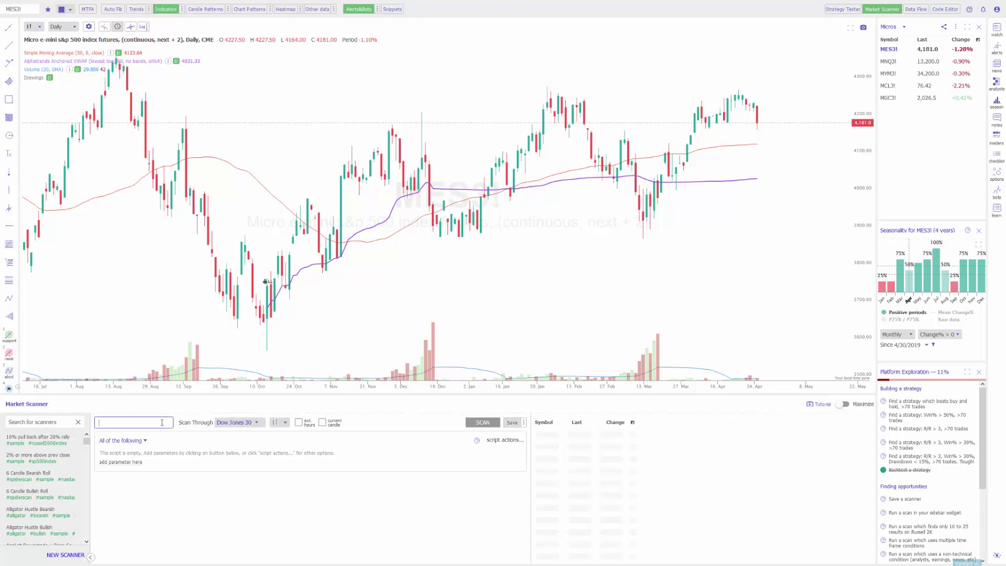
pyautogui.write('Test Micros')
pyautogui.click(255, 425)
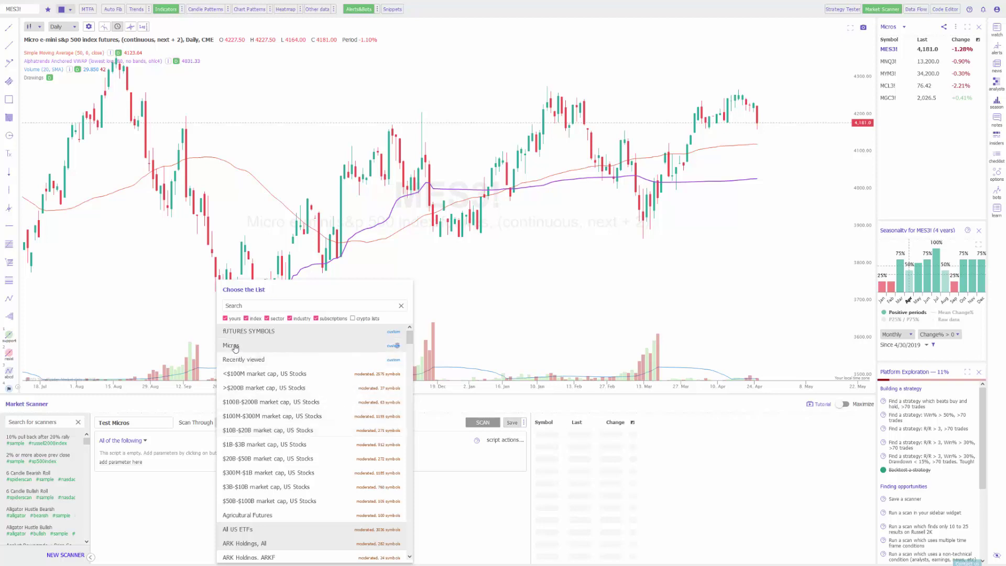
pyautogui.click(234, 346)
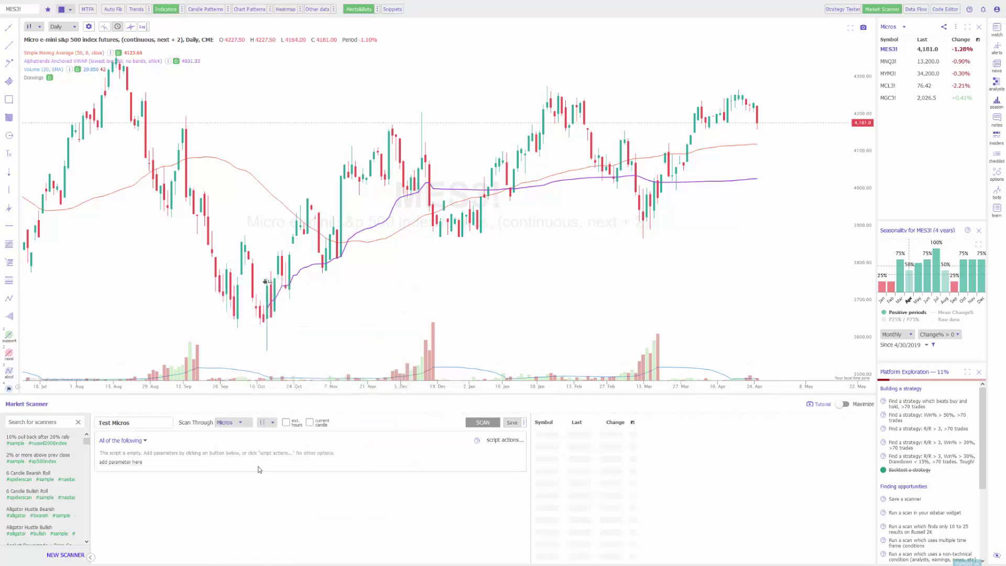
# Step: Check the candle-type options and leave them unchanged
pyautogui.click(266, 424)
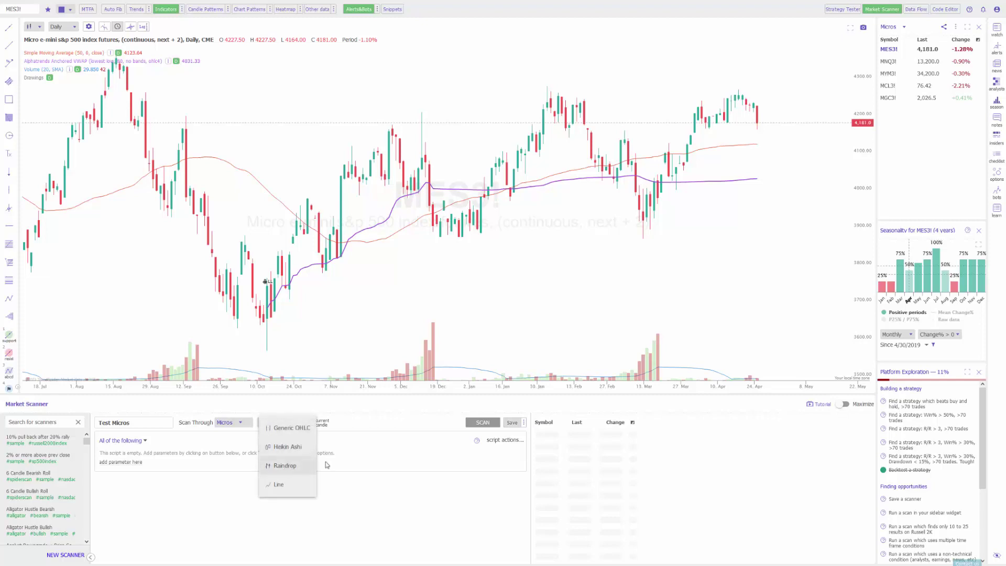
pyautogui.click(346, 465)
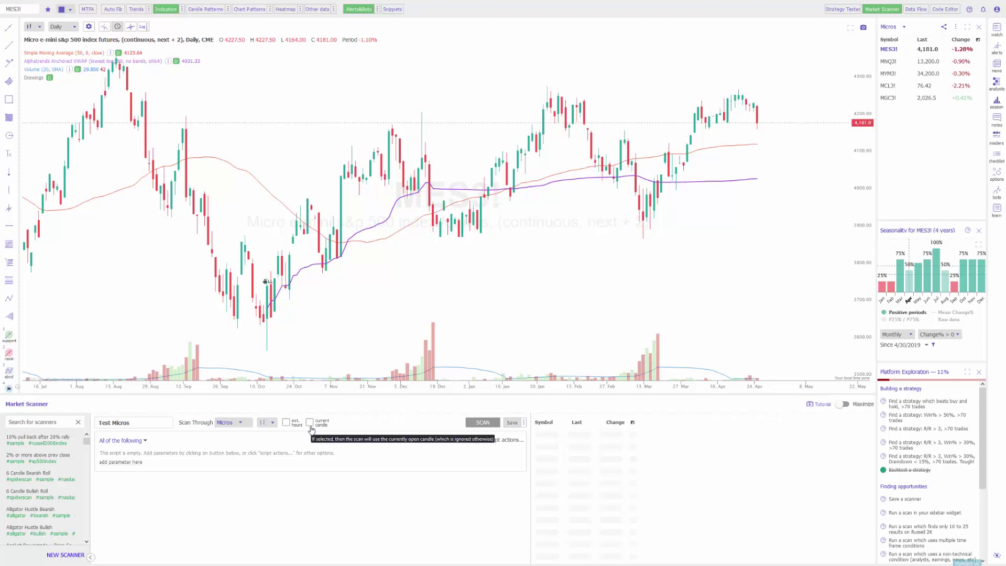
# Step: Add a condition: 30 min Price Open greater than a constant value
pyautogui.click(129, 463)
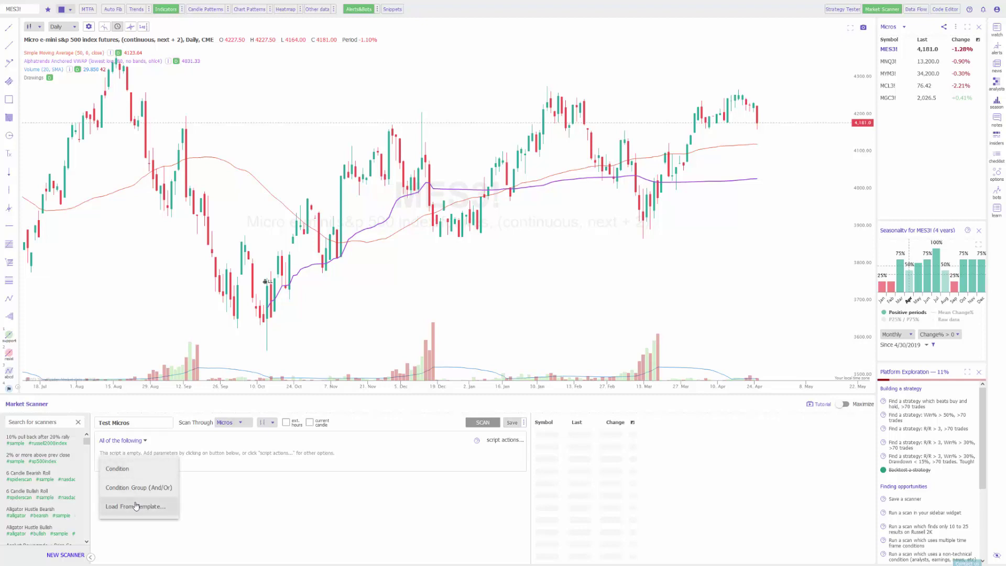
pyautogui.click(153, 475)
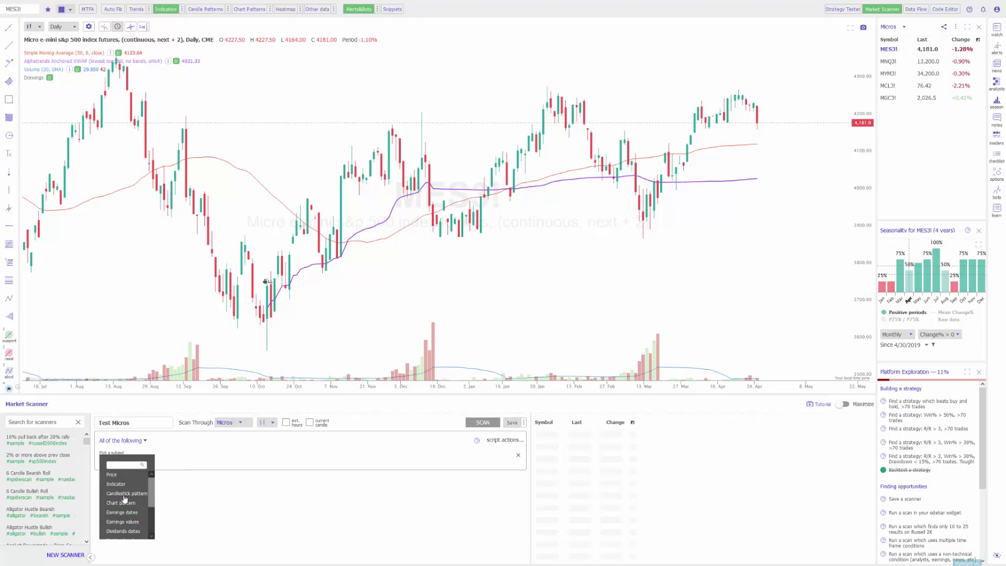
pyautogui.scroll(-2, 125, 503)
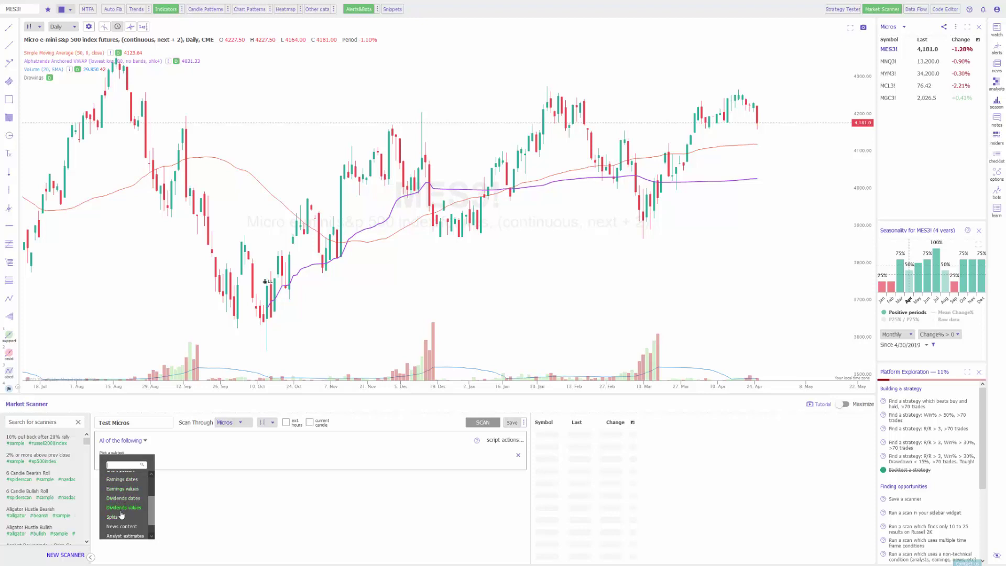
pyautogui.scroll(-1, 128, 514)
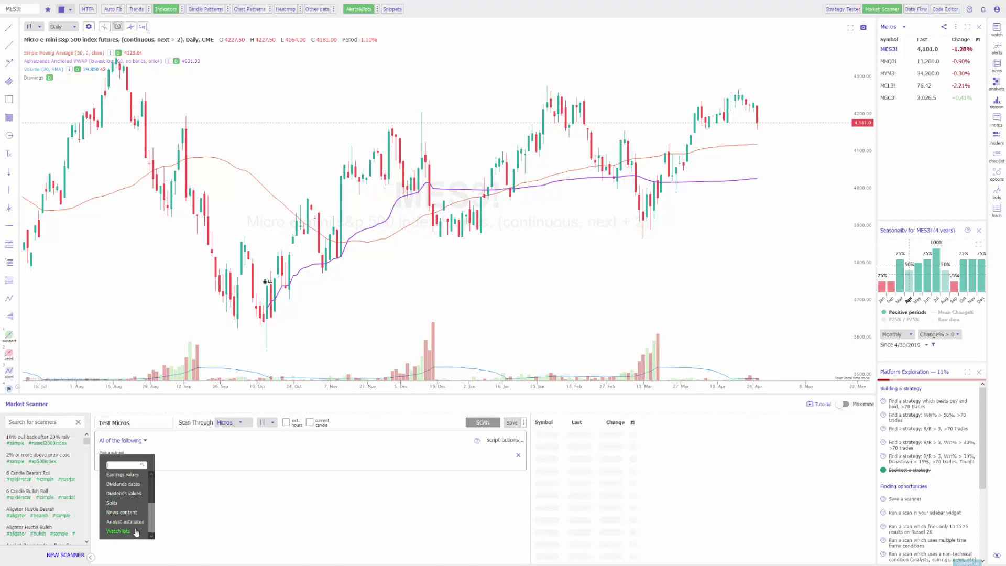
pyautogui.scroll(5, 123, 505)
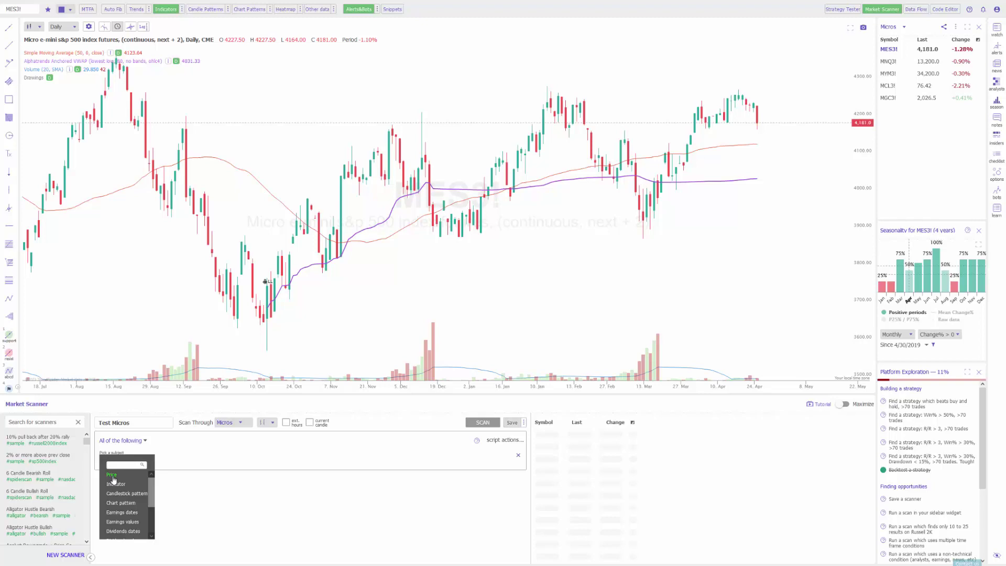
pyautogui.click(121, 486)
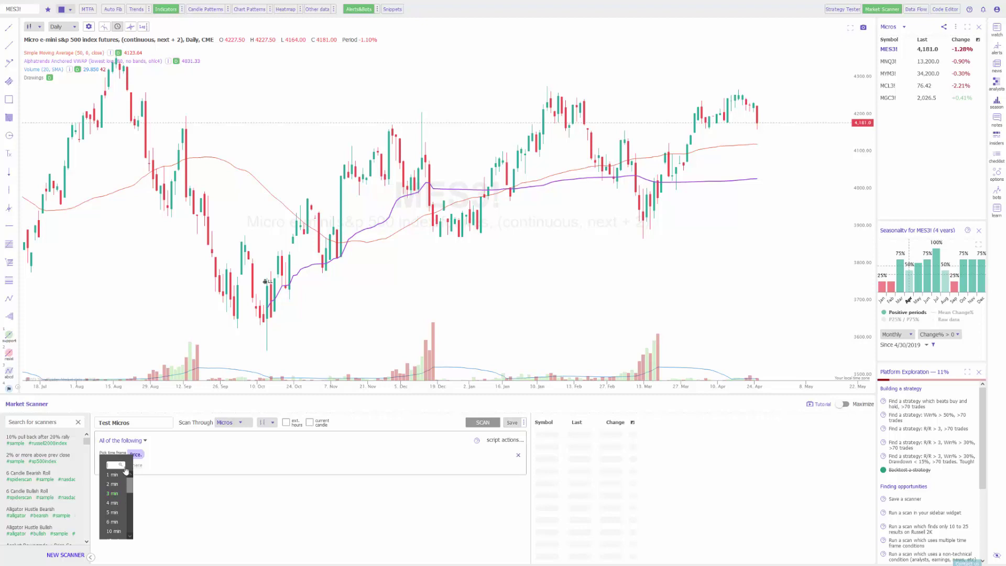
pyautogui.scroll(-3, 116, 490)
pyautogui.scroll(1, 116, 490)
pyautogui.click(116, 490)
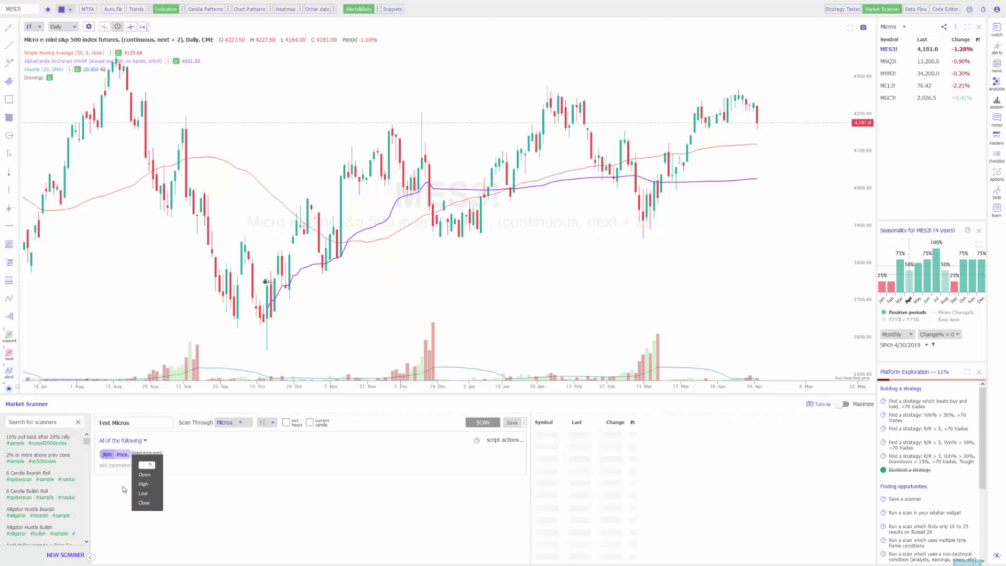
pyautogui.click(143, 476)
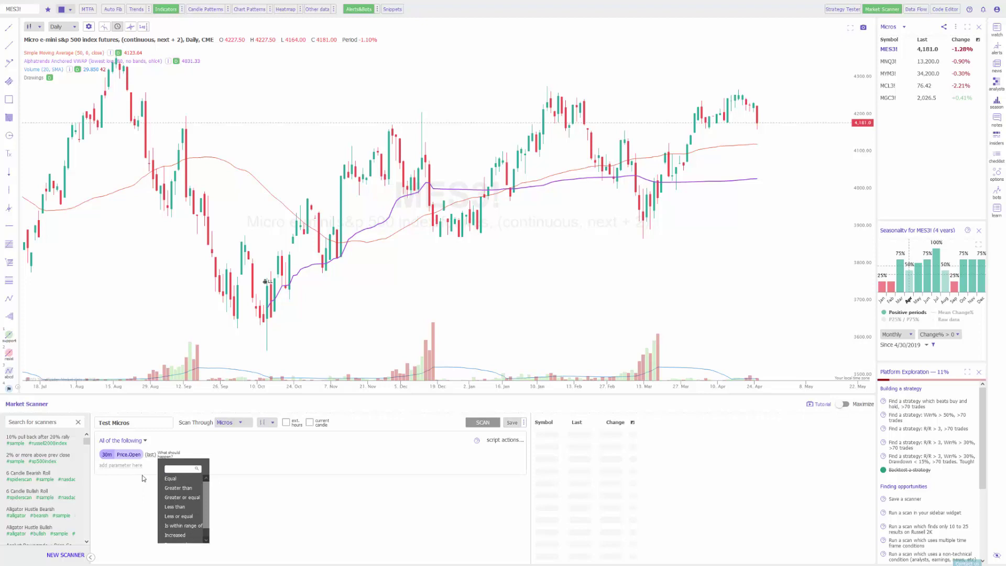
pyautogui.click(175, 489)
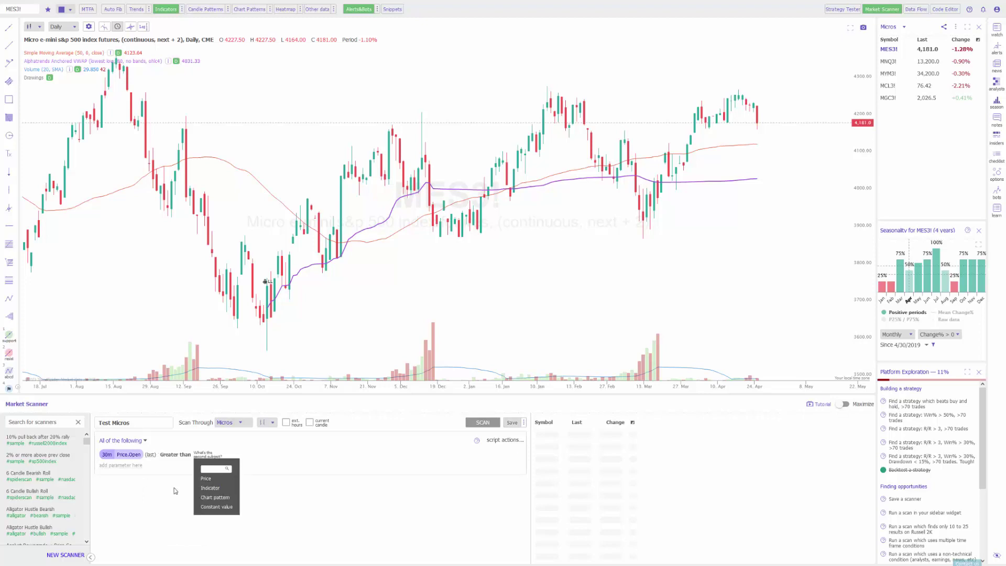
pyautogui.click(204, 508)
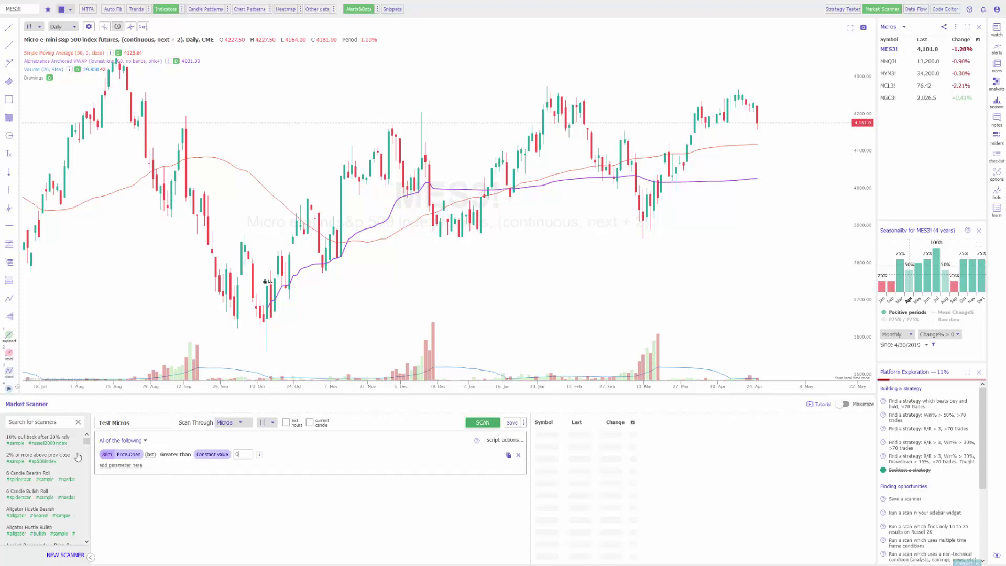
# Step: Set the threshold to 4000, scan Micros (MES3!, MYM3!, MNQ3! match), and begin a new scanner
pyautogui.doubleClick(240, 455)
pyautogui.write('4000')
pyautogui.click(483, 424)
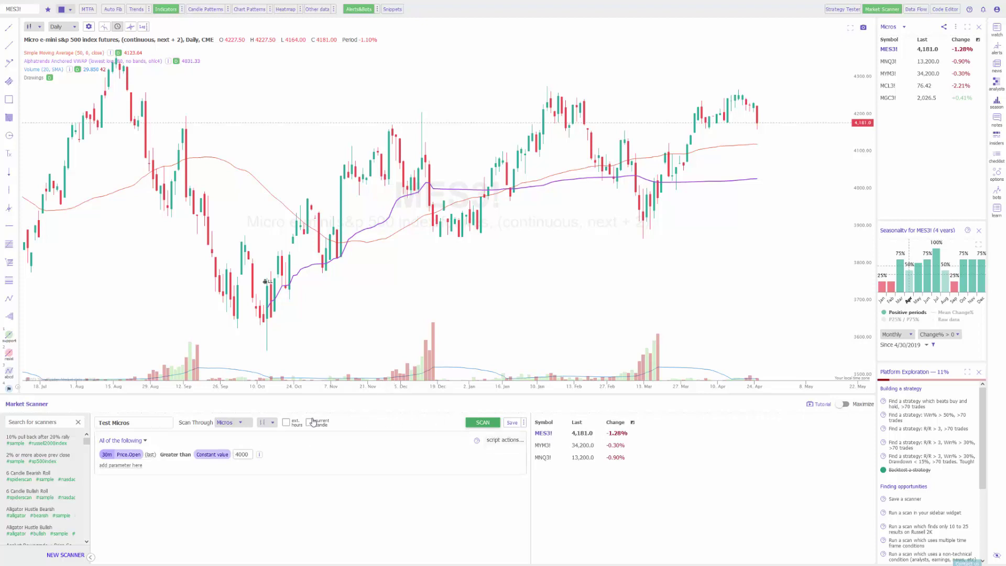
pyautogui.click(74, 555)
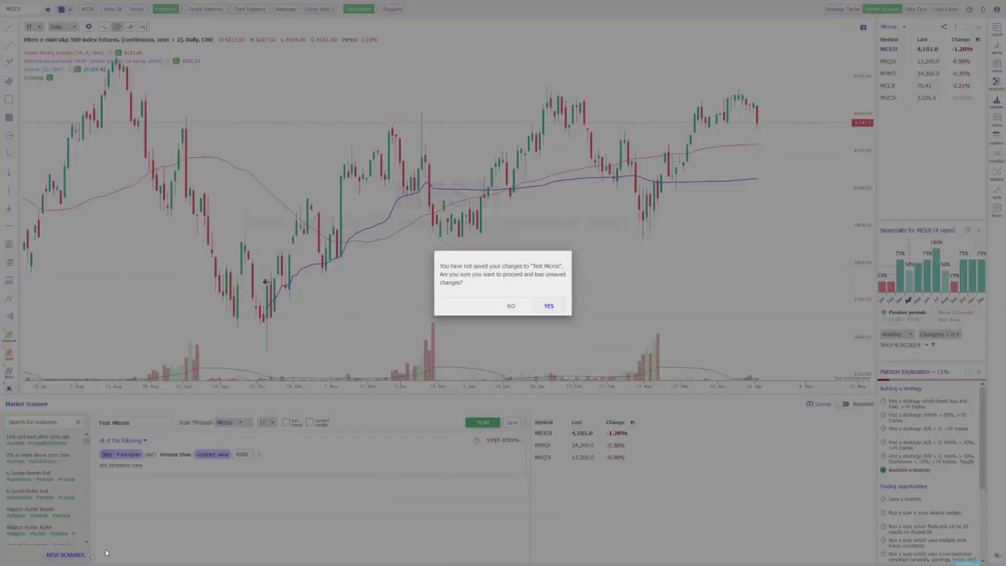
# Step: Discard the Test Micros changes and start a new scanner scanning through the Micros list
pyautogui.click(548, 307)
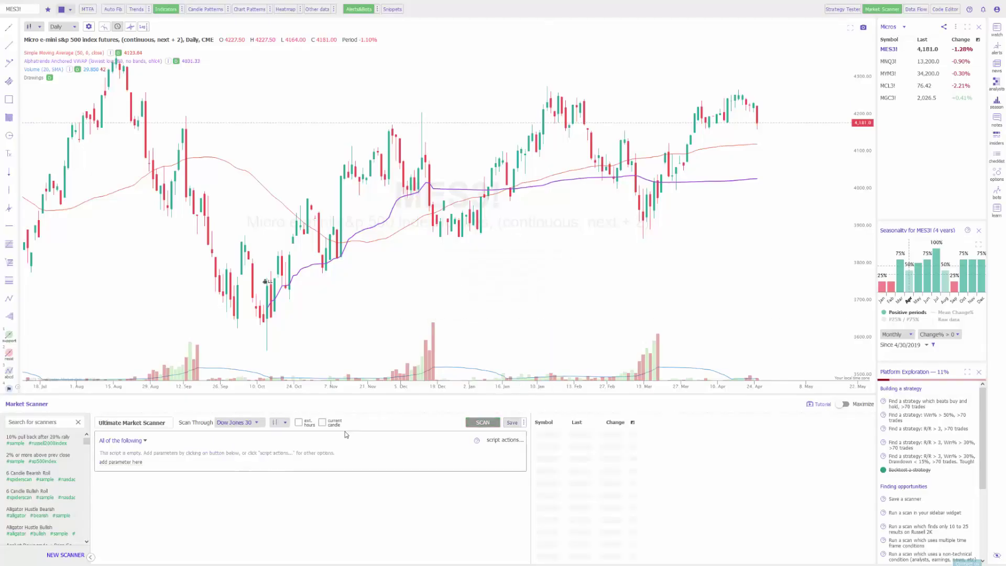
pyautogui.click(239, 422)
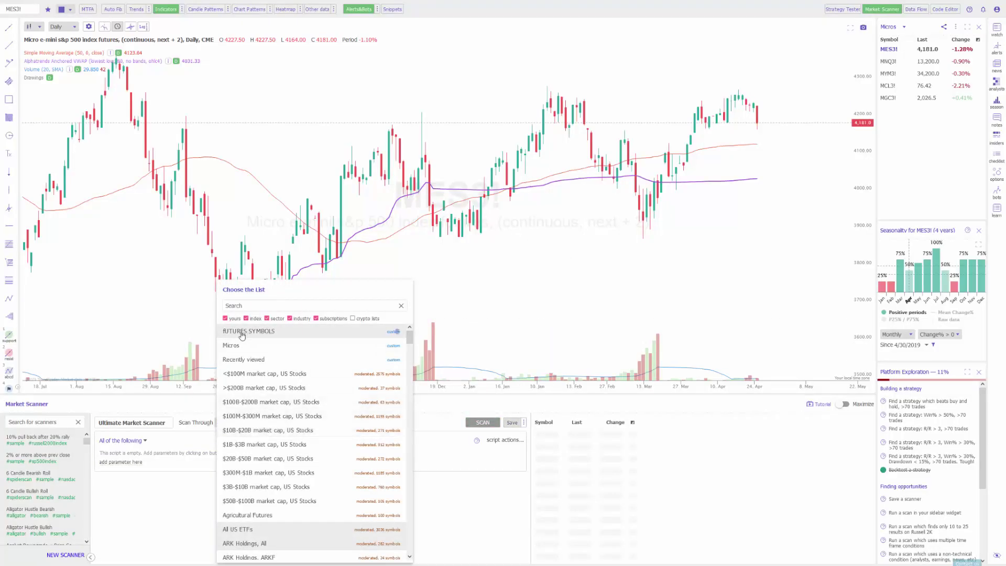
pyautogui.click(230, 346)
# Step: Rename the new scanner to 'Test' and start adding a scan parameter
pyautogui.doubleClick(155, 423)
pyautogui.hotkey('ctrl', 'a')
pyautogui.write('Tes')
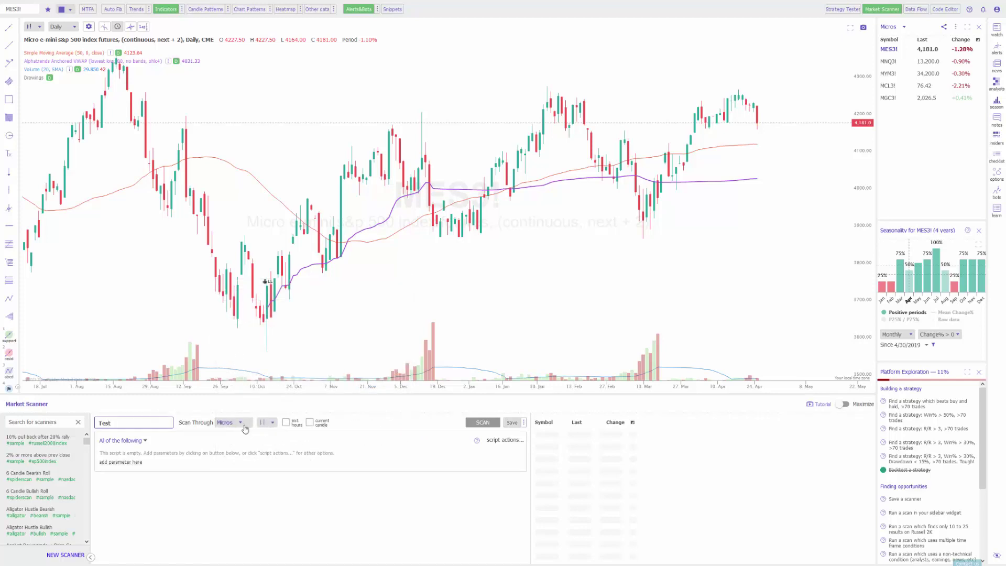
pyautogui.click(123, 462)
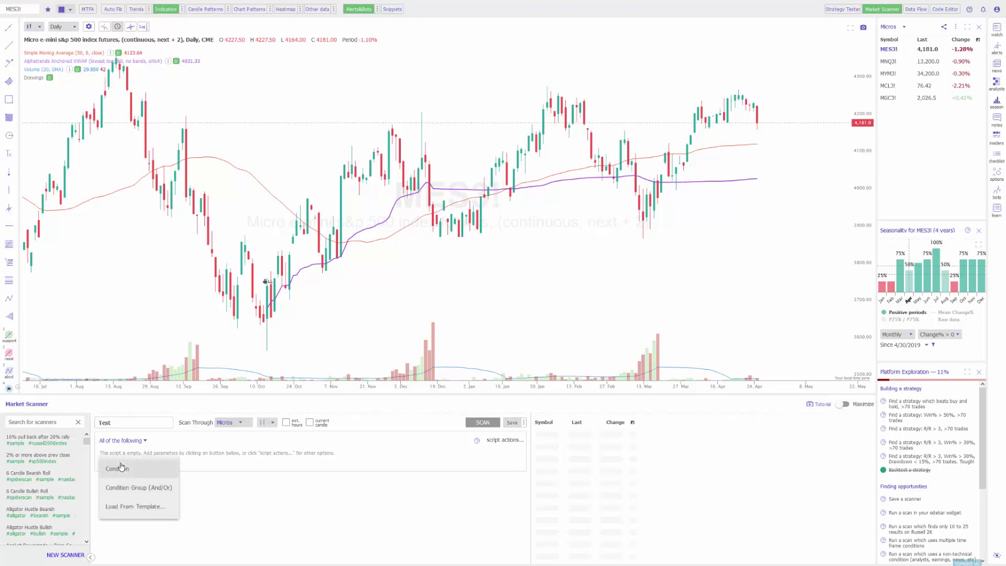
# Step: Add a condition with a 30 min Simple Moving Average subject and a greater-or-equal comparison
pyautogui.click(116, 468)
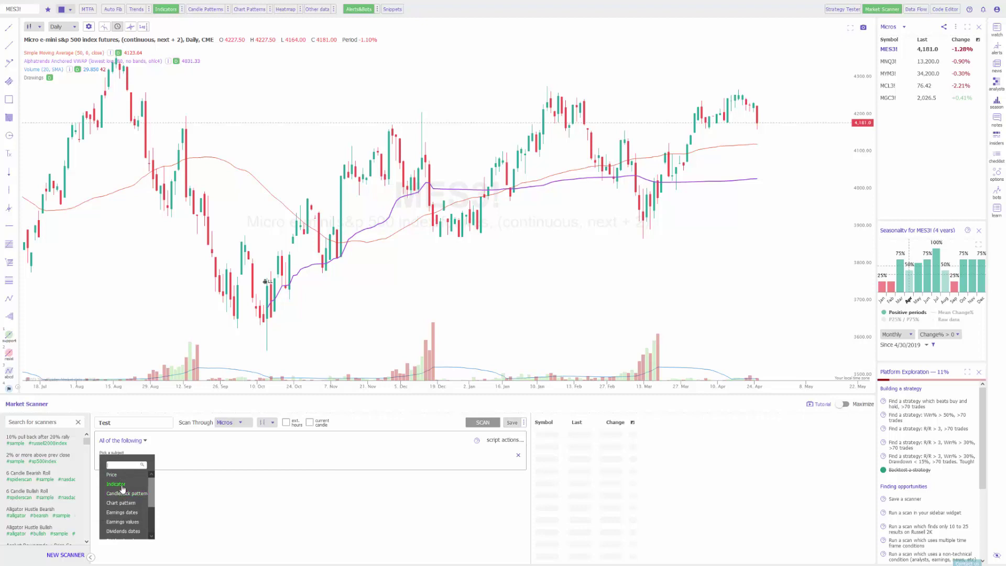
pyautogui.click(123, 485)
pyautogui.scroll(-3, 116, 495)
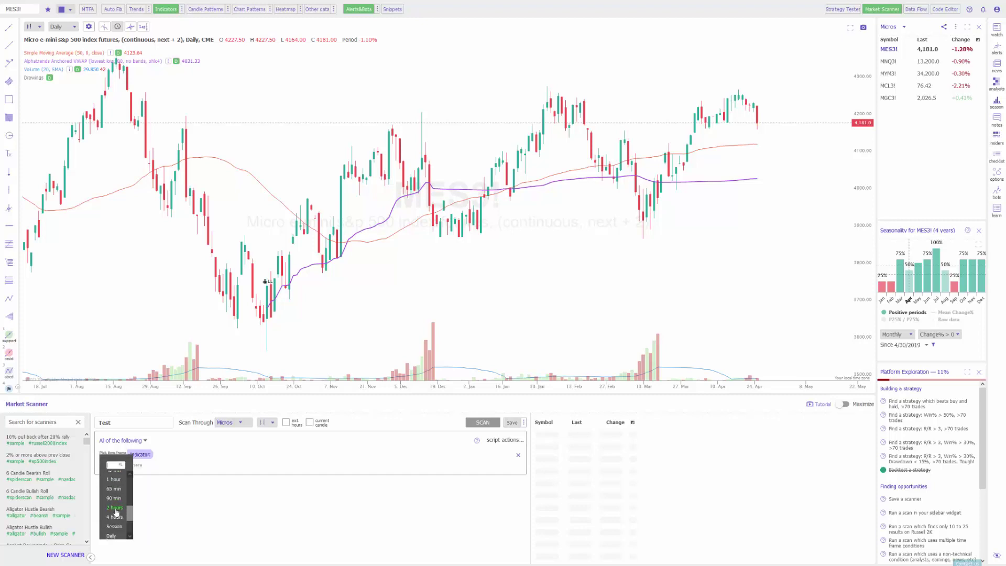
pyautogui.scroll(2, 117, 493)
pyautogui.click(117, 495)
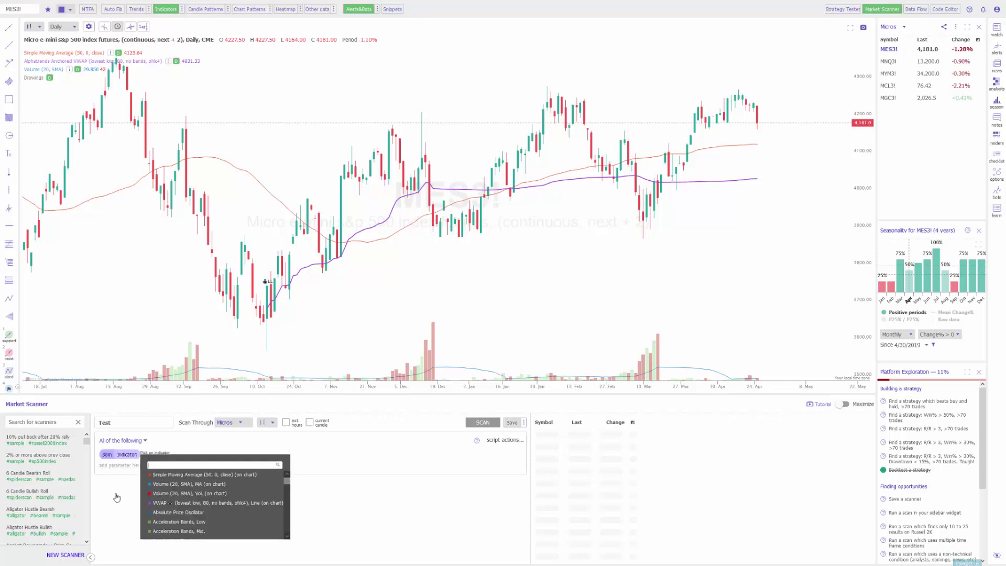
pyautogui.click(179, 475)
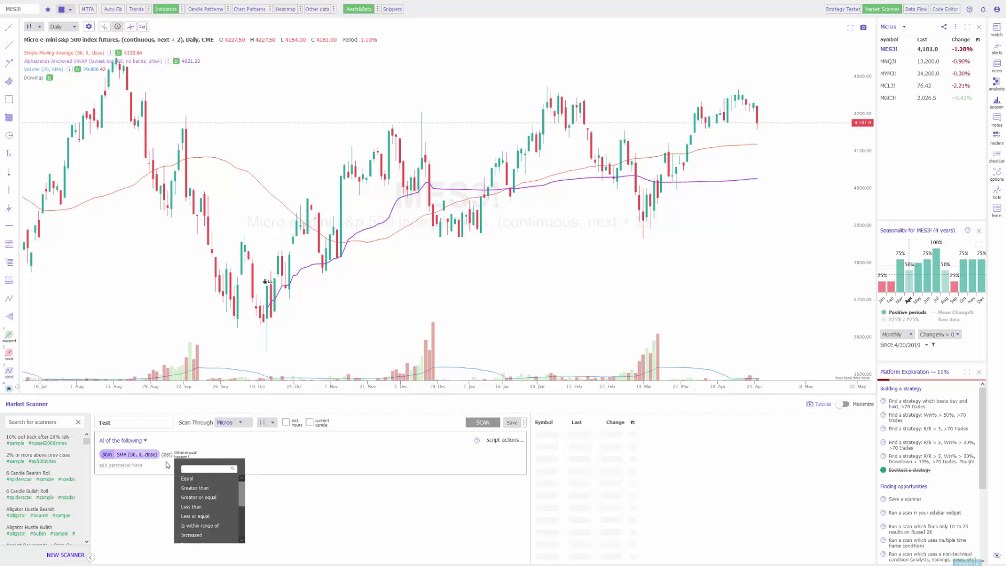
pyautogui.click(210, 498)
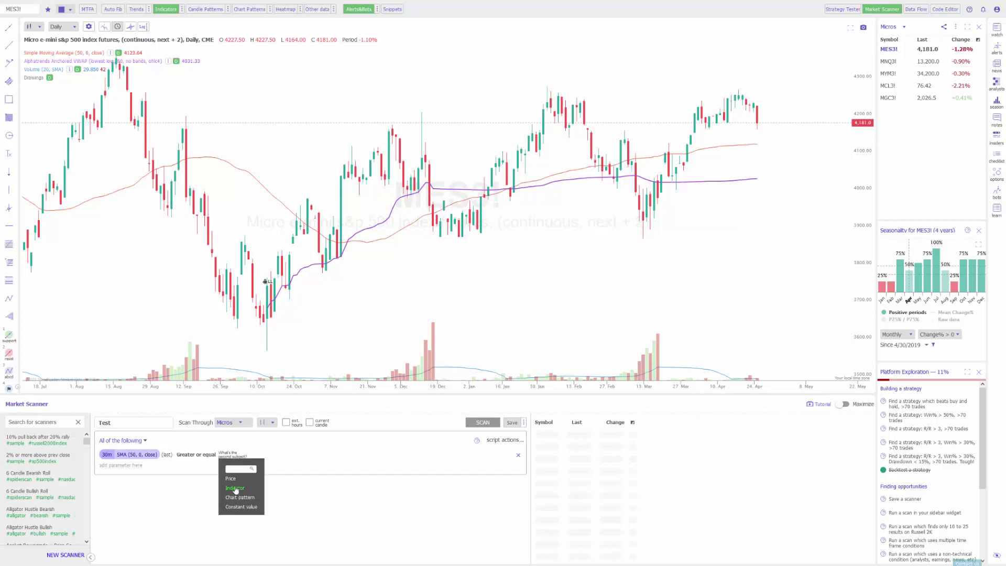
# Step: Compare against a 30 min SMA (50) and set the first SMA's length to 20
pyautogui.click(235, 489)
pyautogui.scroll(-3, 234, 492)
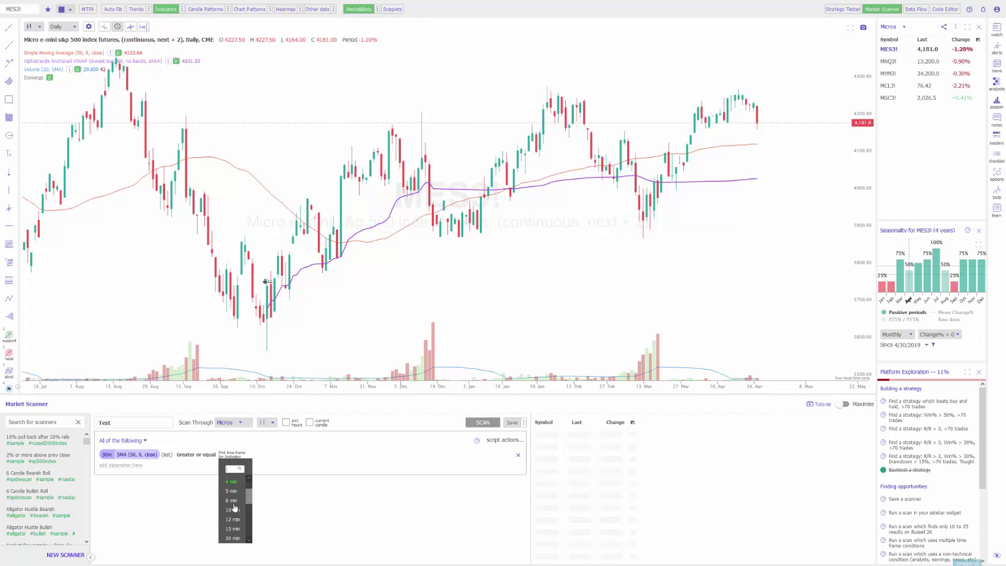
pyautogui.click(234, 498)
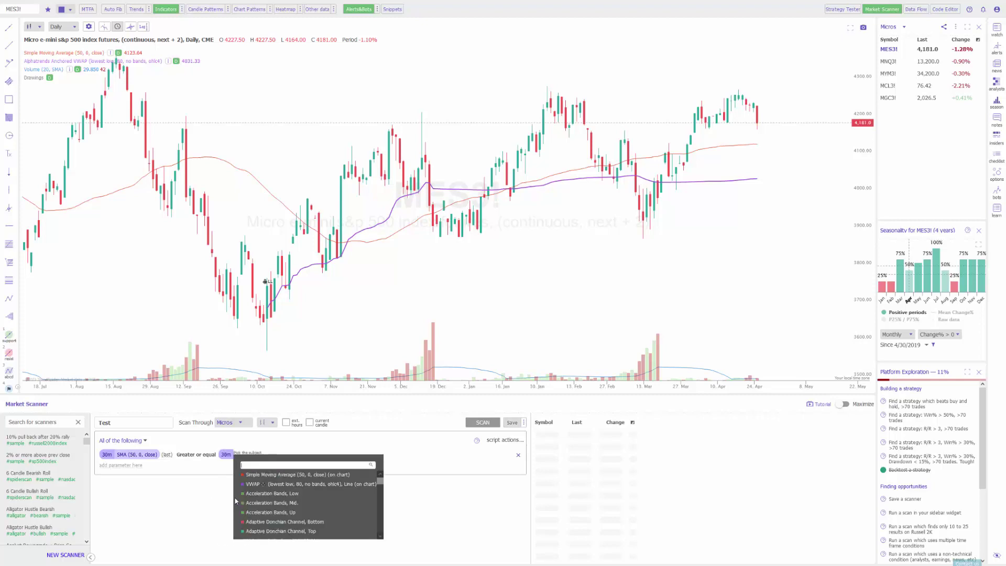
pyautogui.click(288, 475)
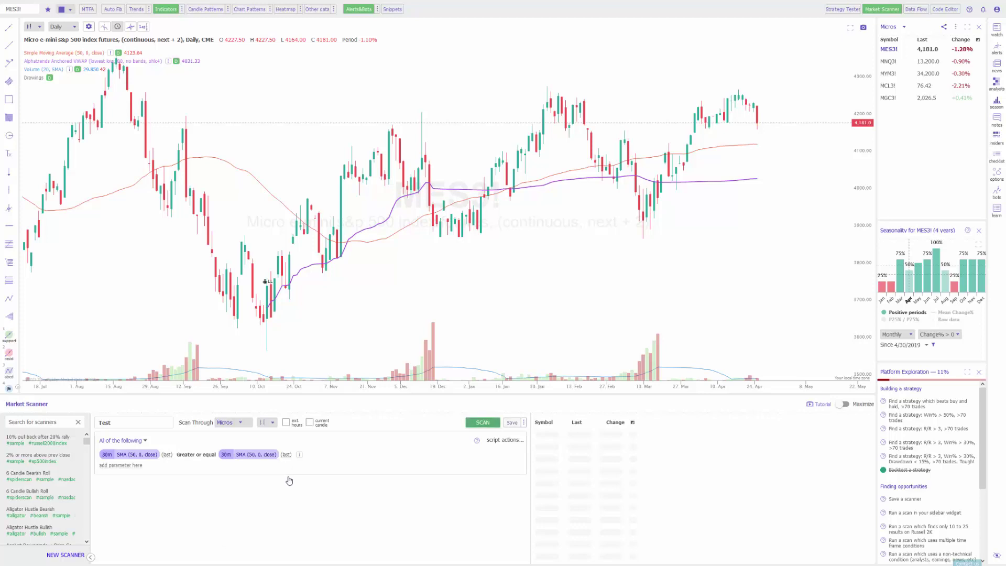
pyautogui.click(250, 459)
pyautogui.moveTo(254, 479); pyautogui.dragTo(244, 479)
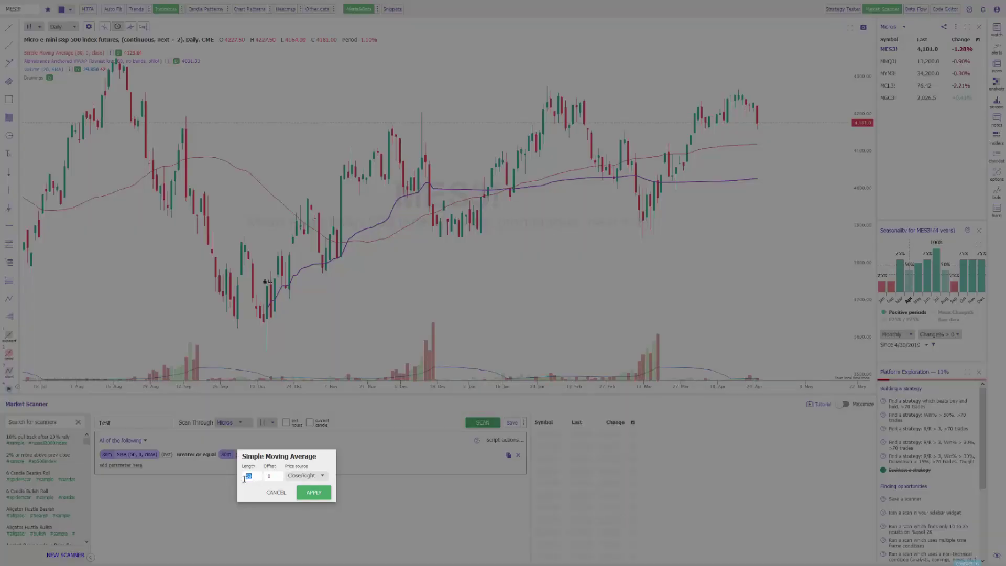
pyautogui.click(272, 491)
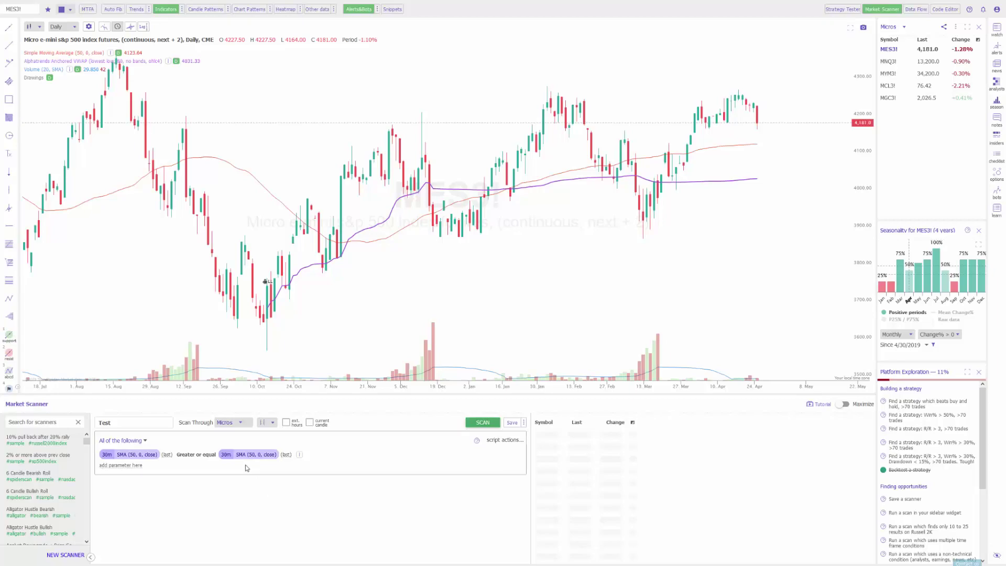
pyautogui.click(134, 455)
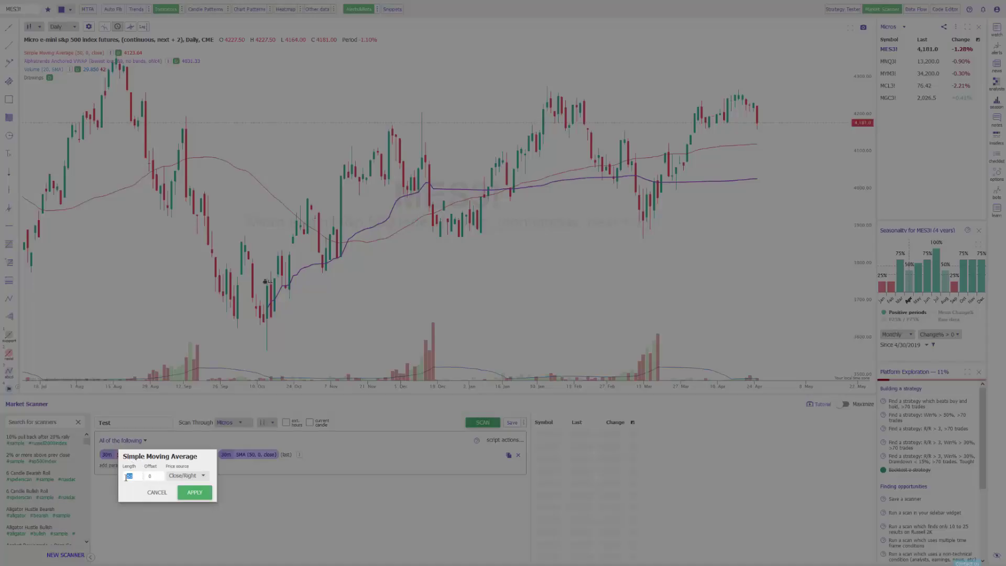
pyautogui.click(197, 492)
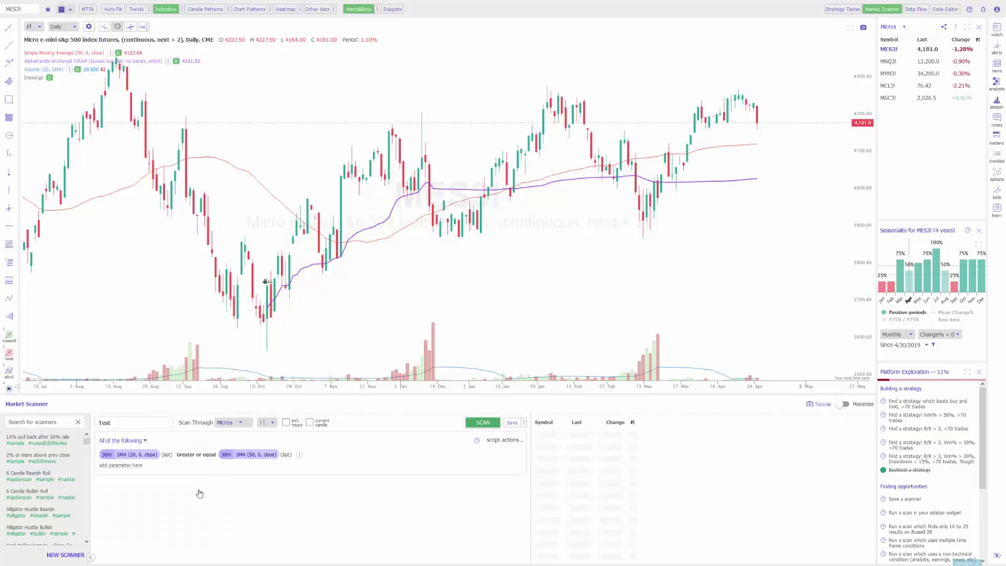
# Step: Run the Test scan on Micros (no matches), then select the '10% pull back after 20% rally' sample
pyautogui.click(474, 427)
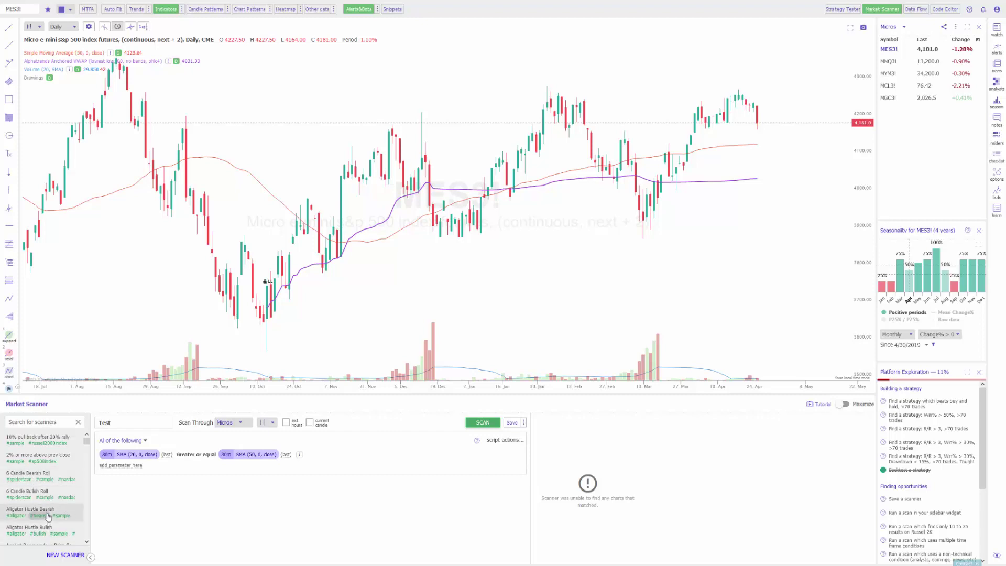
pyautogui.scroll(-2, 51, 507)
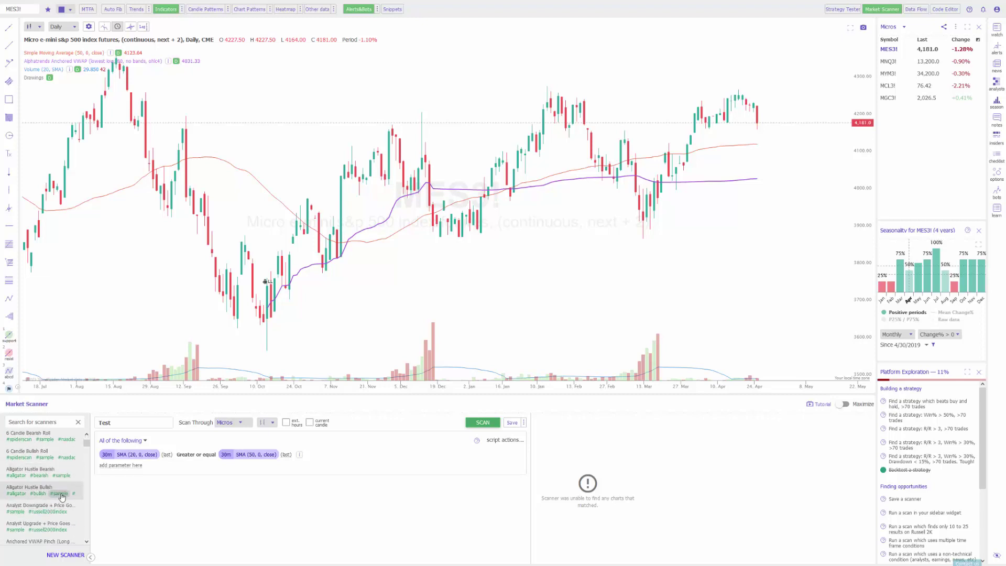
pyautogui.scroll(2, 71, 491)
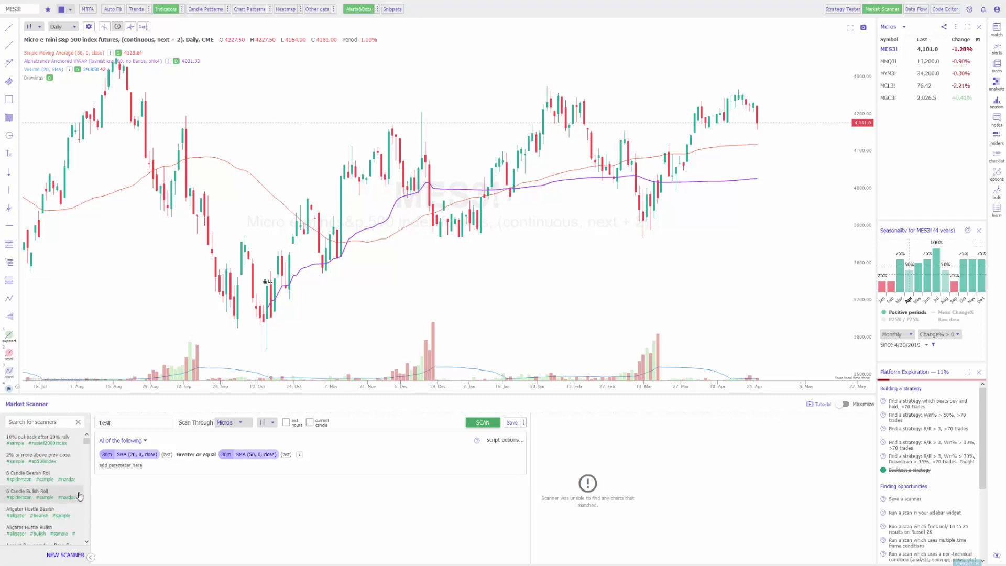
pyautogui.click(68, 440)
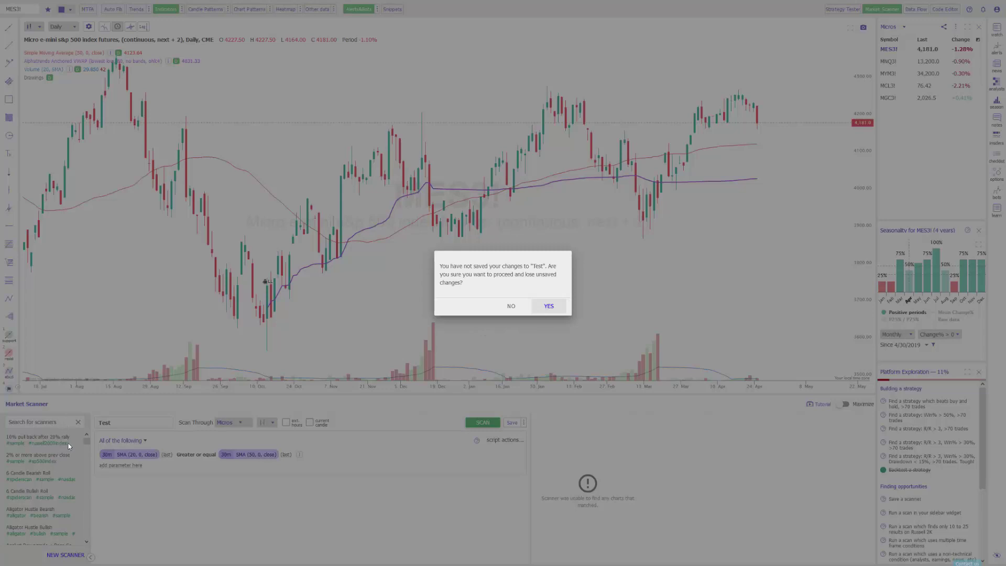
# Step: Discard the Test changes and review the two Change% conditions' parameters, including Length 10
pyautogui.click(554, 308)
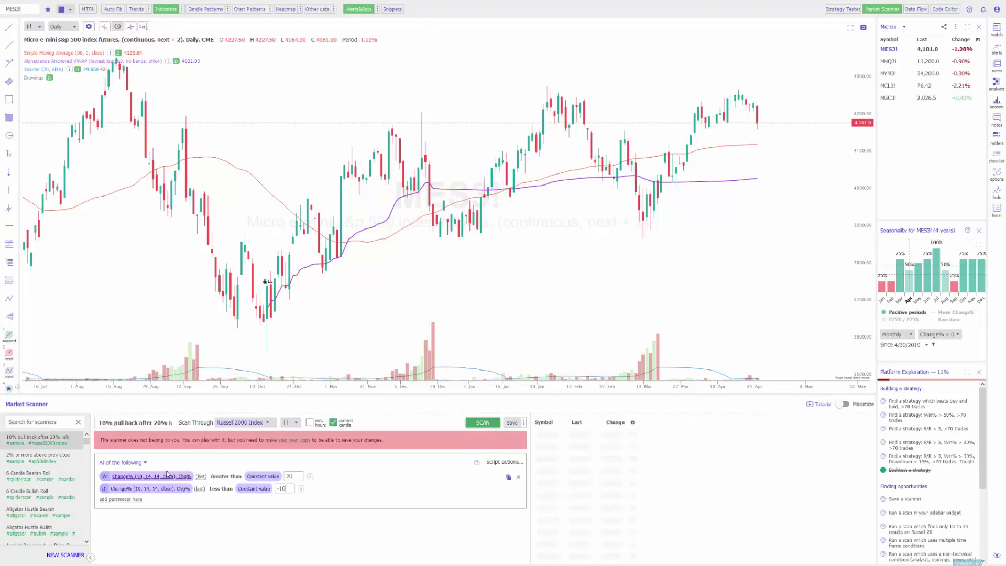
pyautogui.tripleClick(105, 424)
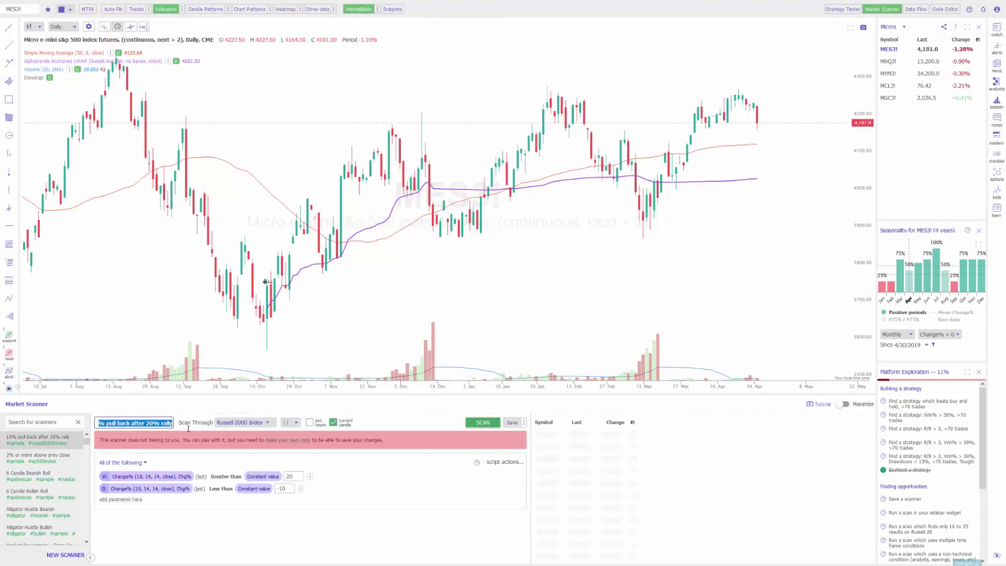
pyautogui.click(153, 524)
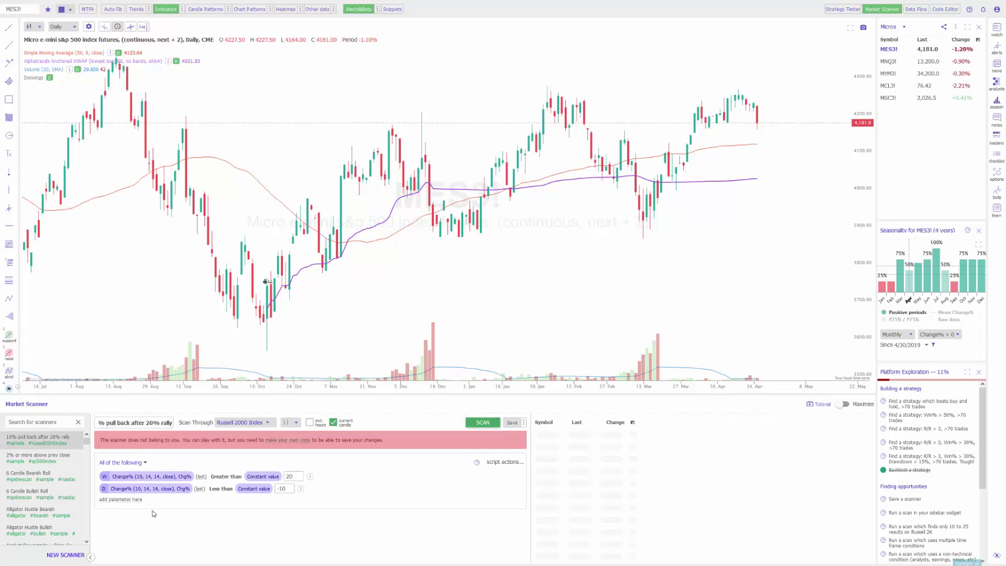
pyautogui.click(141, 478)
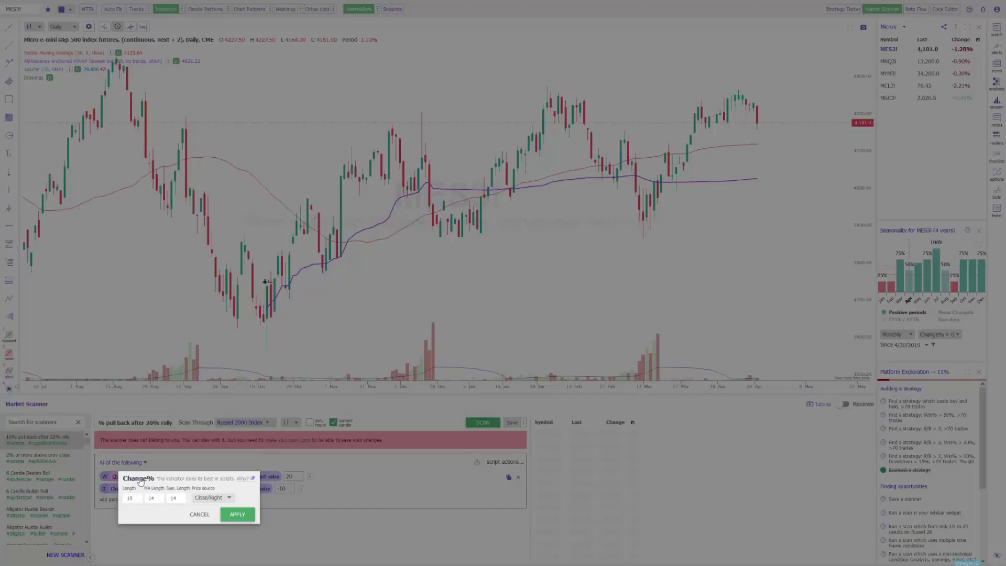
pyautogui.moveTo(132, 499); pyautogui.dragTo(145, 499)
pyautogui.click(195, 515)
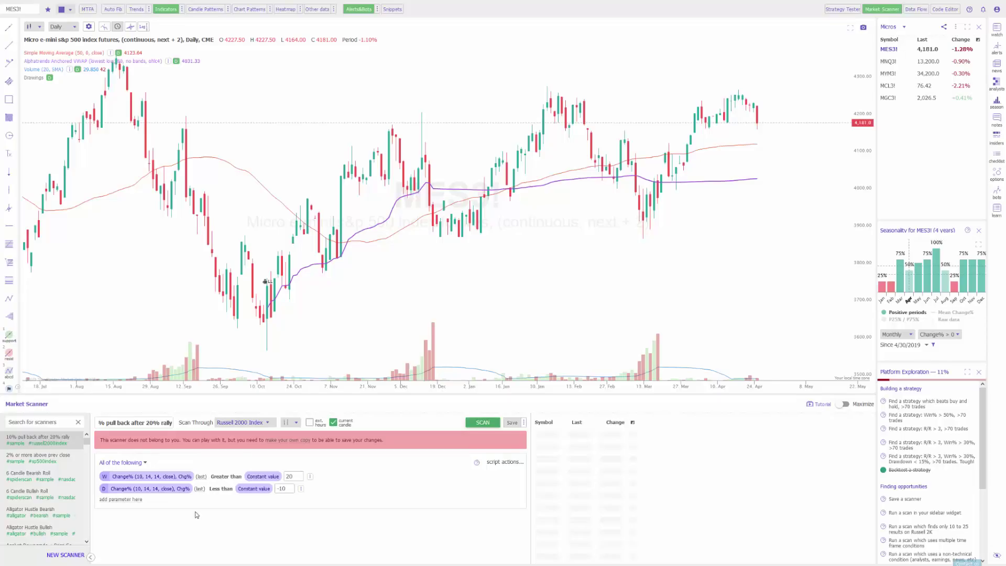
pyautogui.click(160, 490)
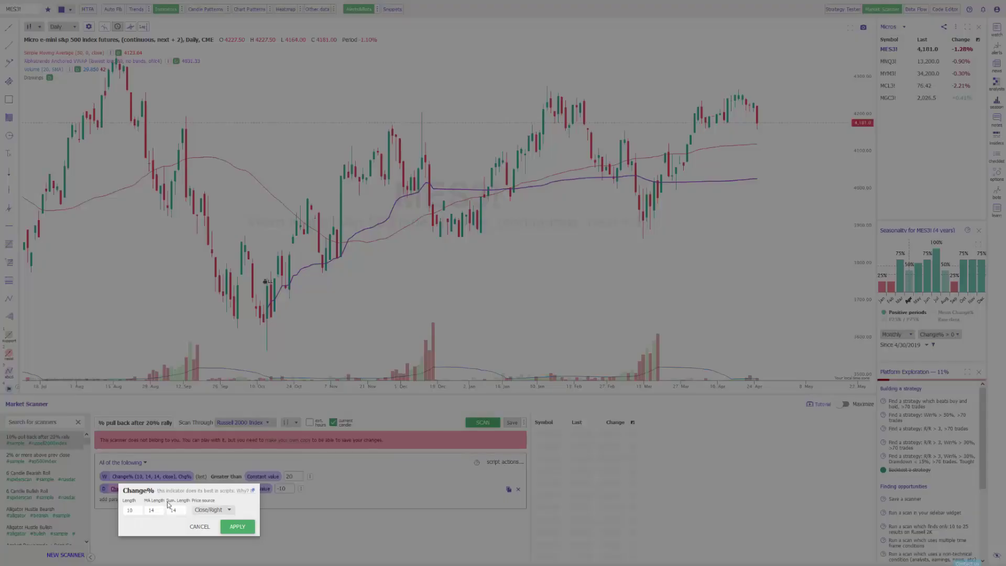
pyautogui.click(195, 527)
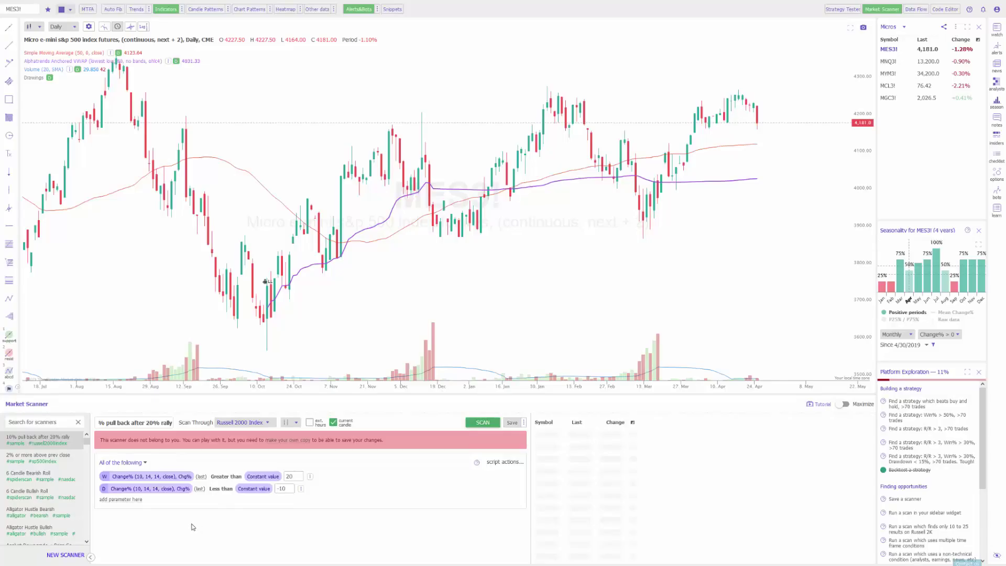
# Step: Review the 20 and -10 thresholds, then run the pullback scan on the Russell 2000 Index
pyautogui.click(299, 476)
pyautogui.doubleClick(292, 476)
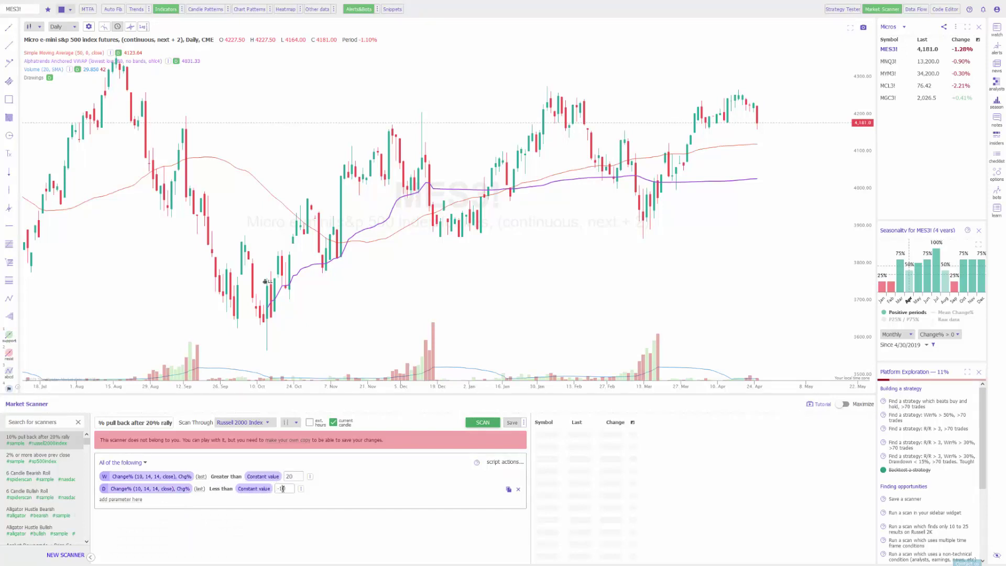
pyautogui.doubleClick(277, 488)
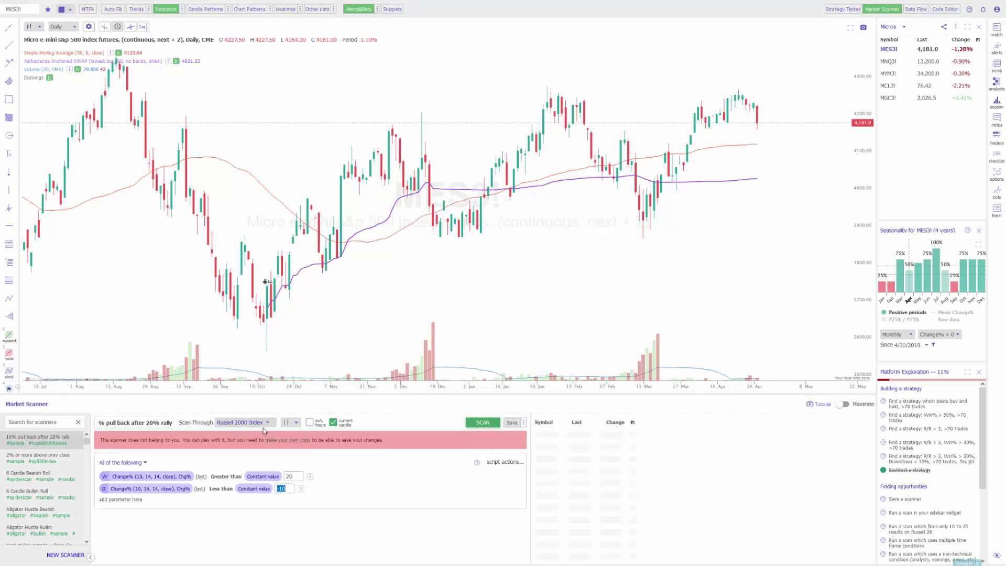
pyautogui.click(479, 424)
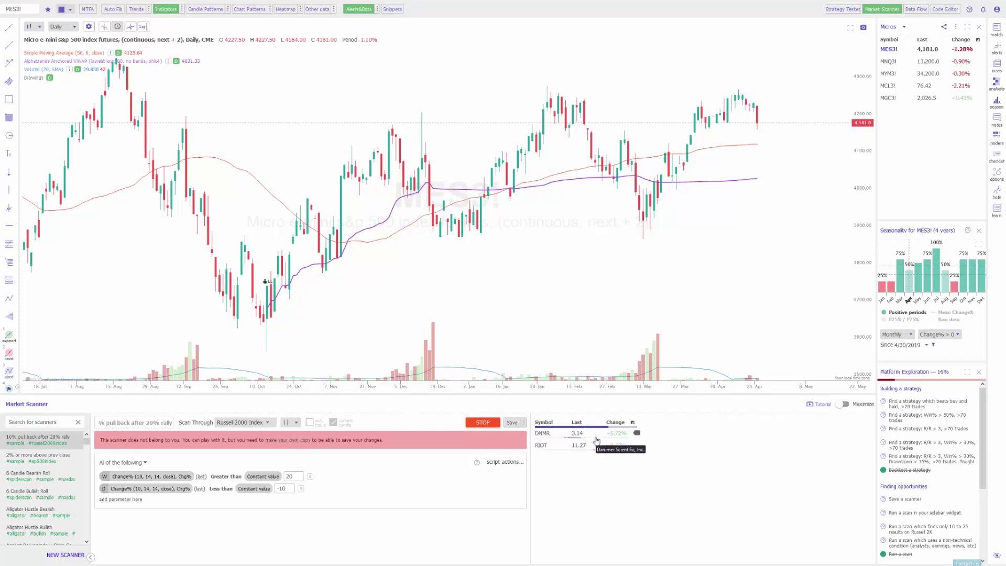
# Step: Load RIOT, then DNMR, from the scan results onto the main chart, then open the account menu
pyautogui.click(581, 447)
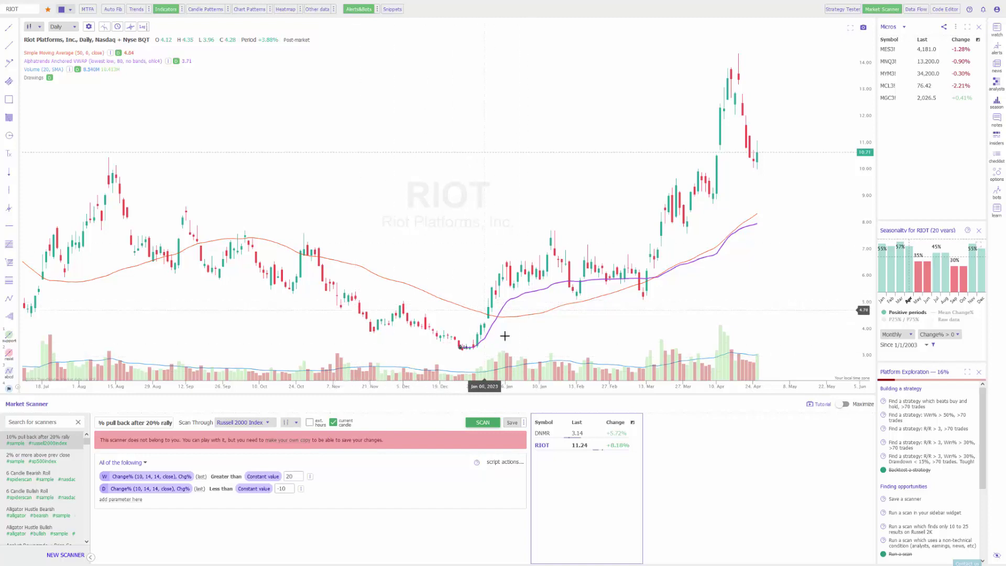
pyautogui.click(543, 434)
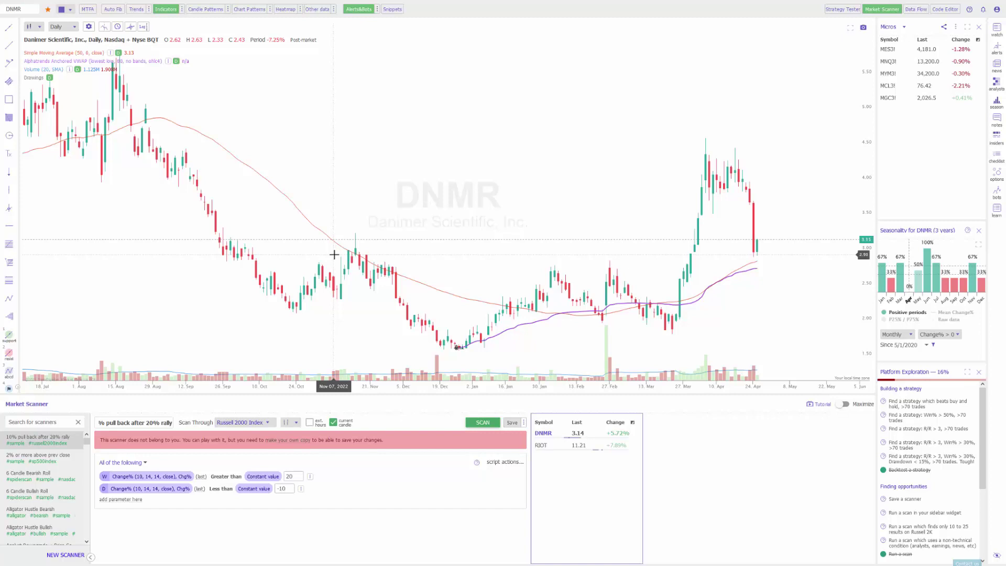
pyautogui.click(997, 10)
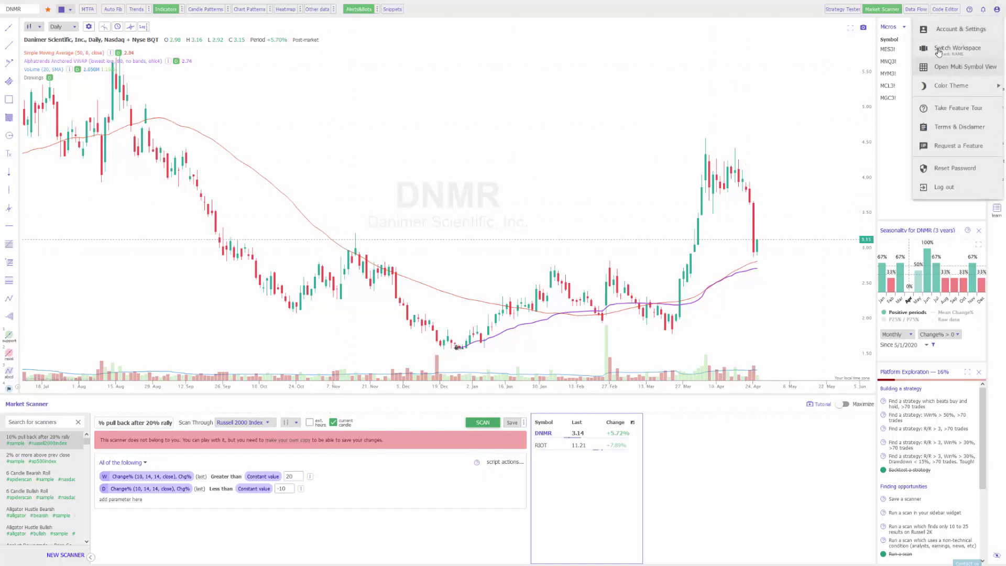
# Step: Switch to the saved workspace, then flip to the SPY browser tab and back to DNMR
pyautogui.click(941, 54)
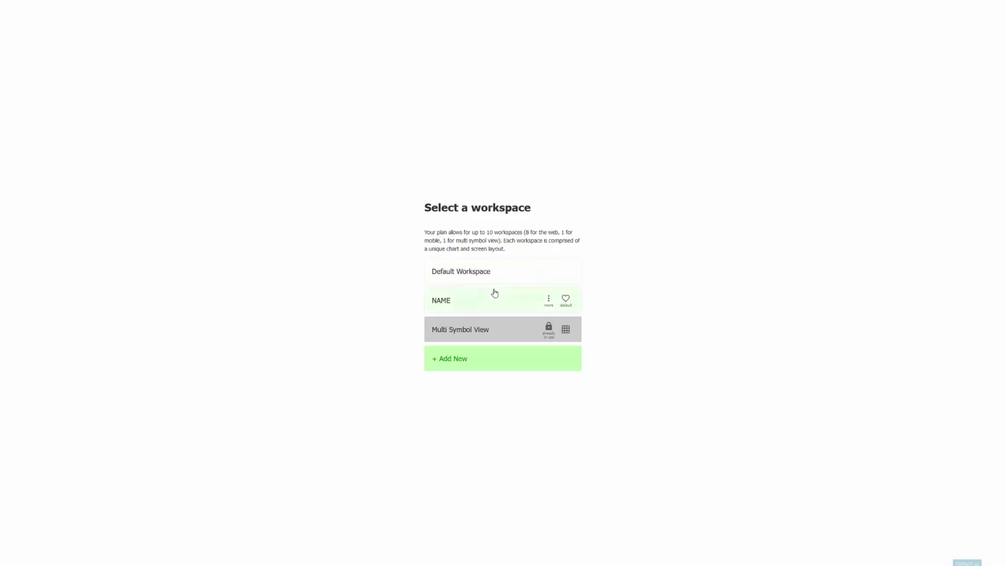
pyautogui.click(484, 300)
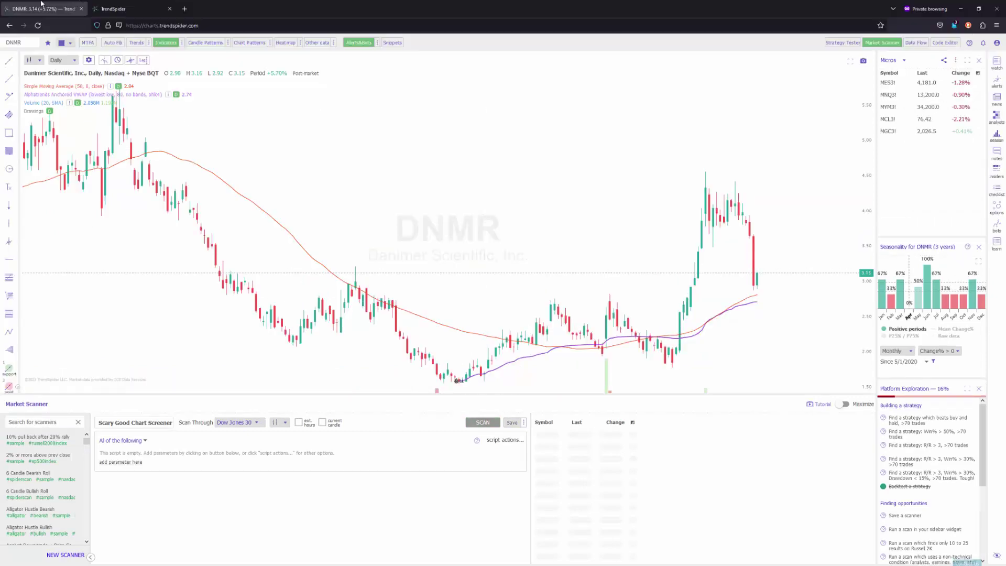
pyautogui.click(126, 9)
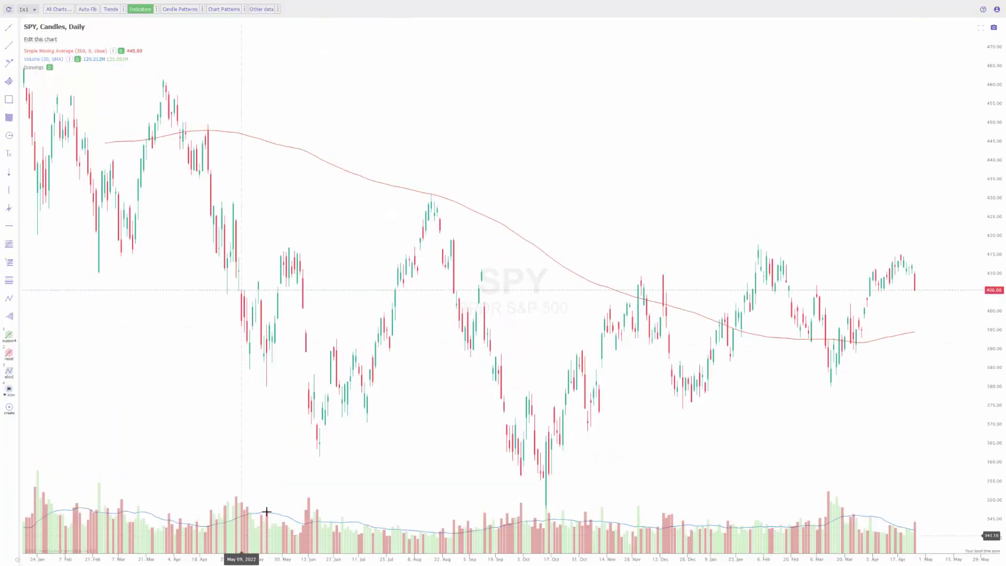
pyautogui.click(47, 11)
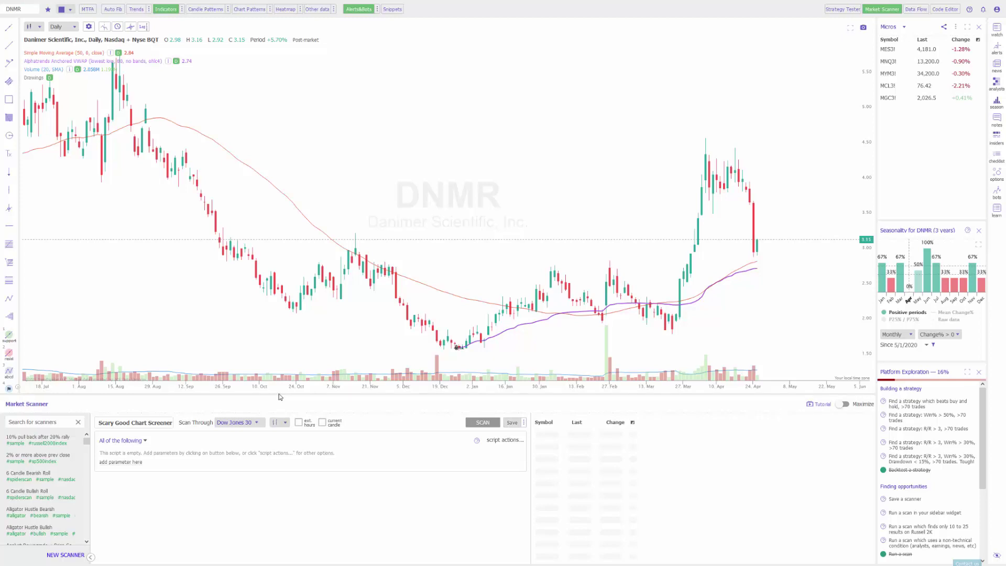
# Step: Add a nested 'All of the following' condition group to the Scary Good Chart Screener
pyautogui.click(120, 462)
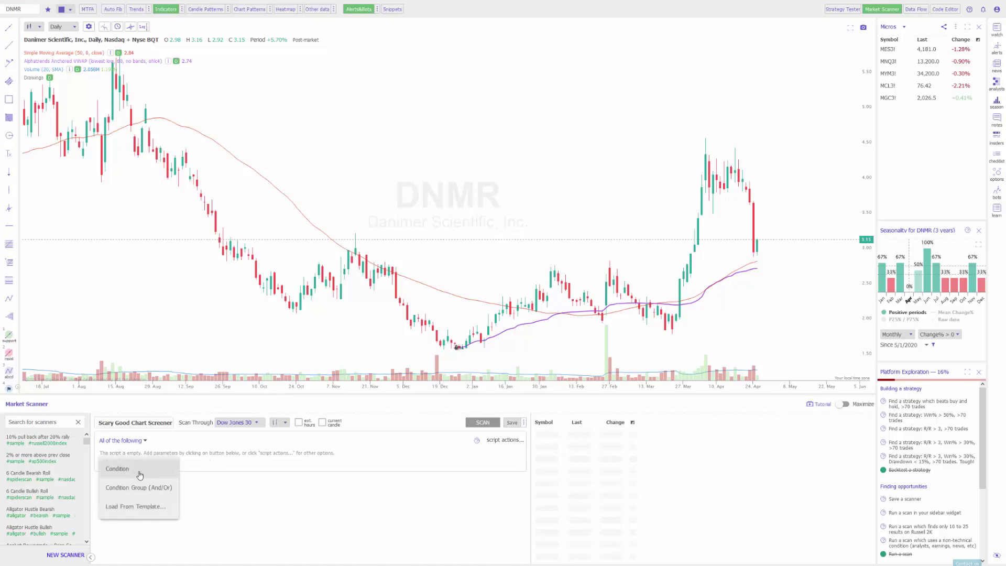
pyautogui.click(143, 486)
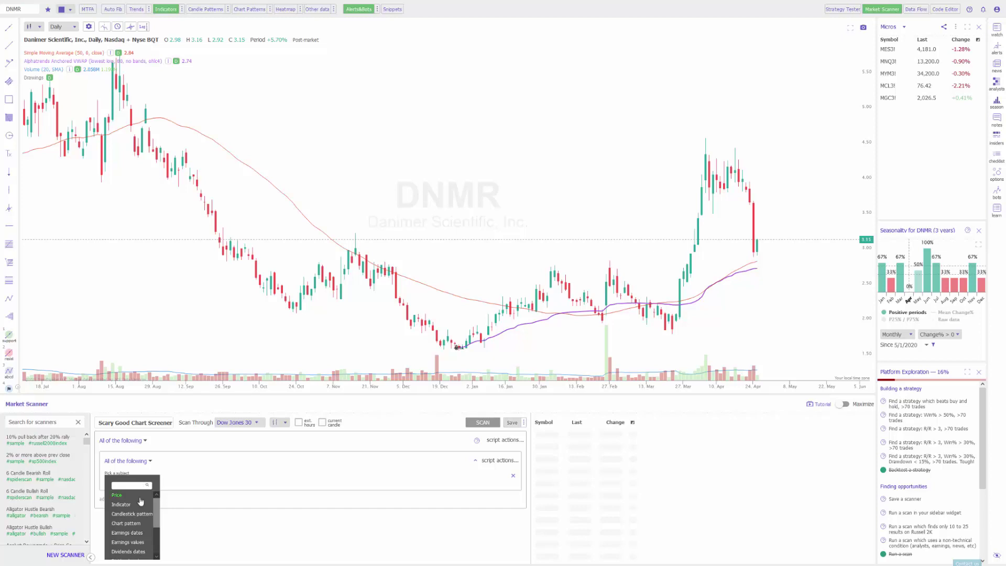